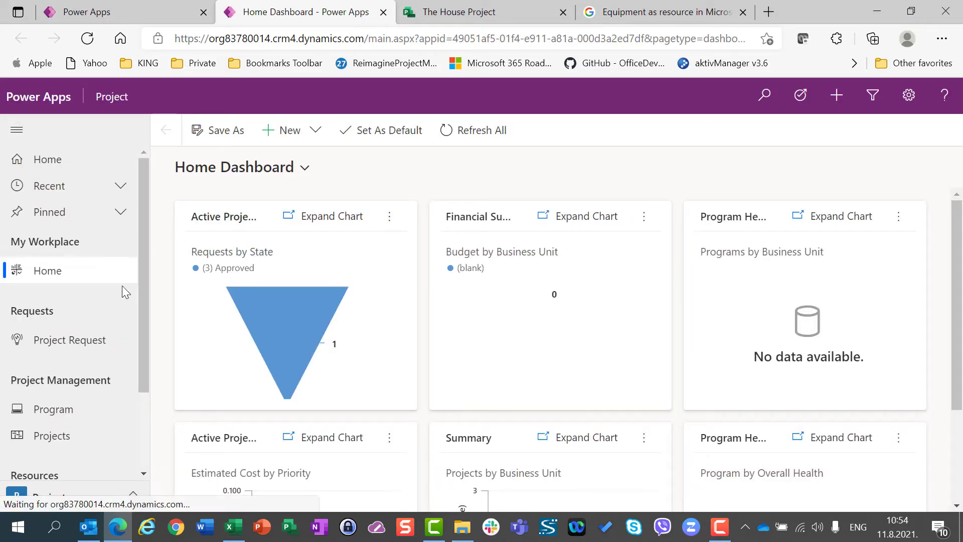
- Start a new record from the bookable resources list in Power Apps
scroll(140, 264, "down", 2)
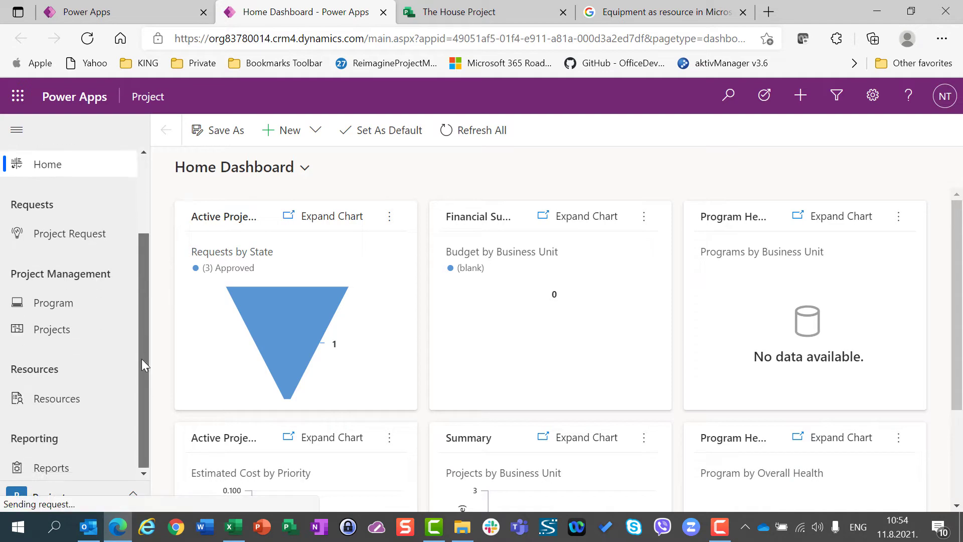
left_click(52, 400)
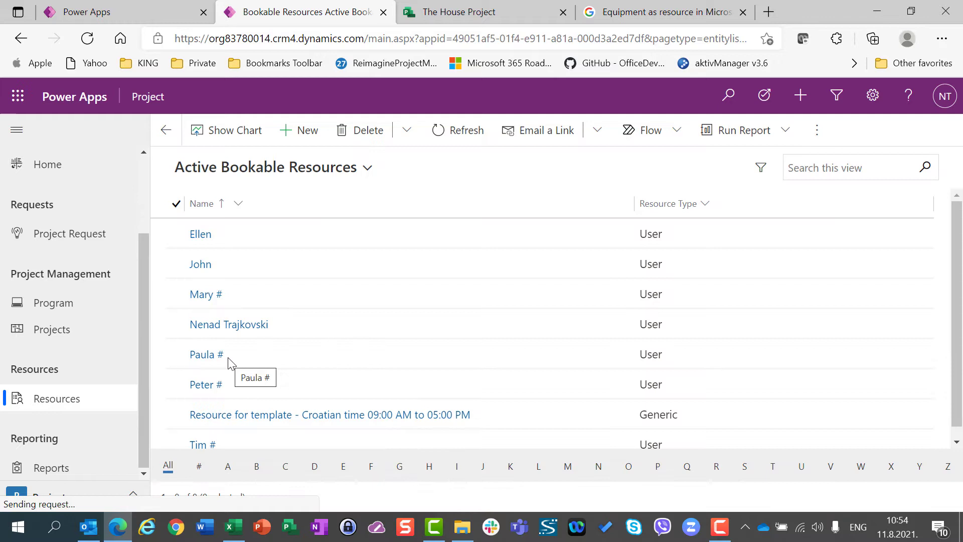
left_click(295, 132)
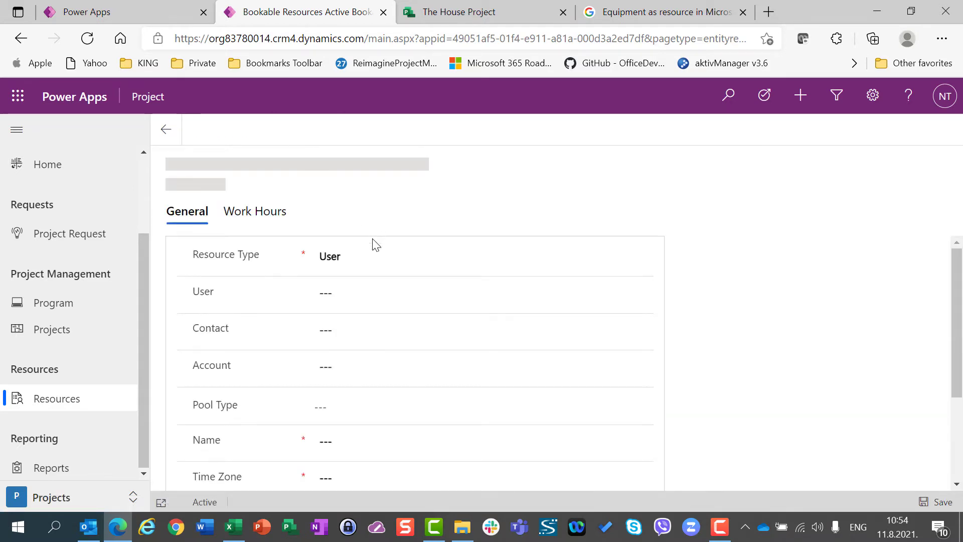
- Set the resource type to Equipment and name it Conrete Mixer
left_click(370, 258)
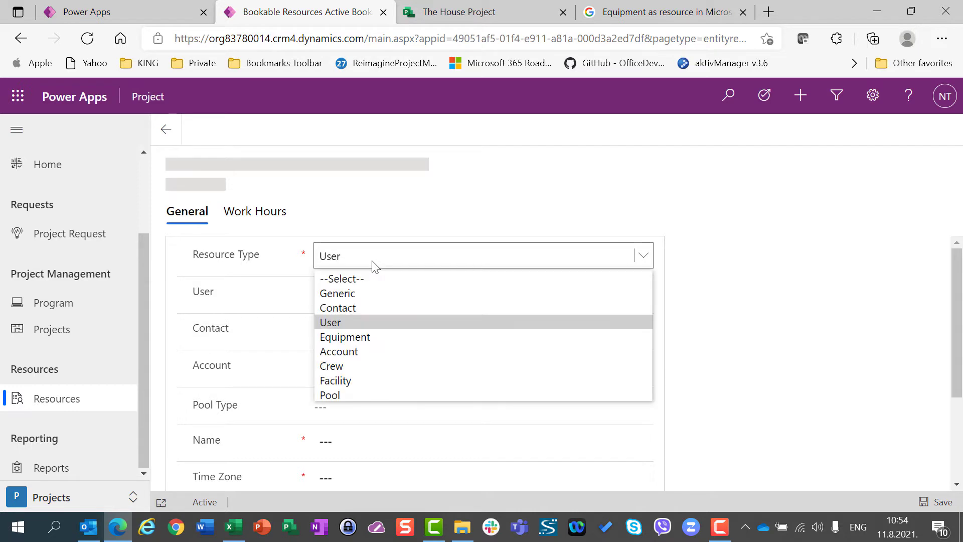
left_click(353, 243)
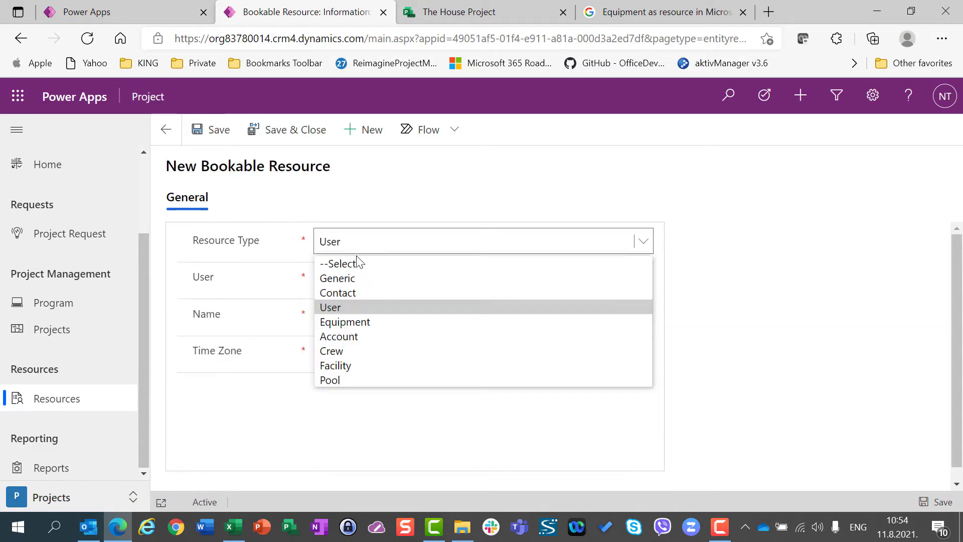
left_click(369, 326)
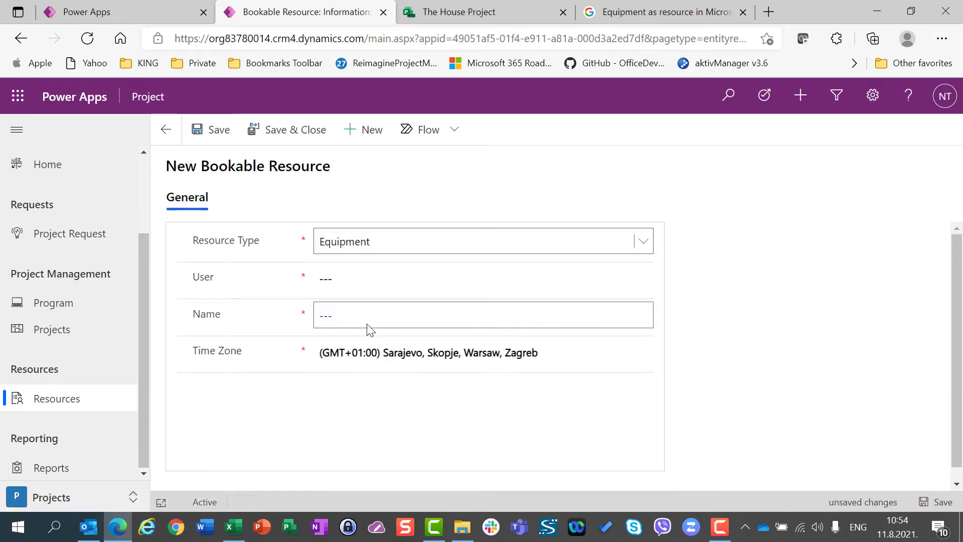
left_click(356, 280)
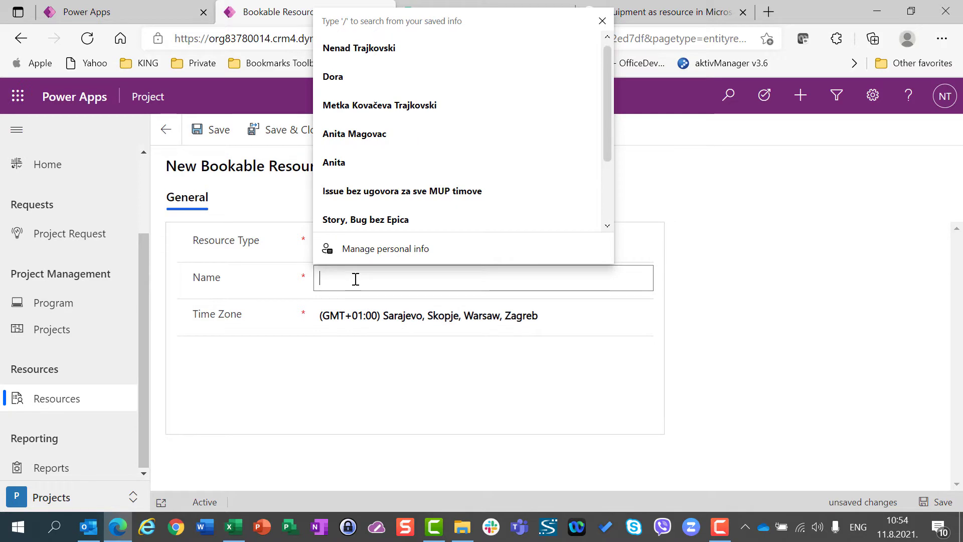
type("Conre")
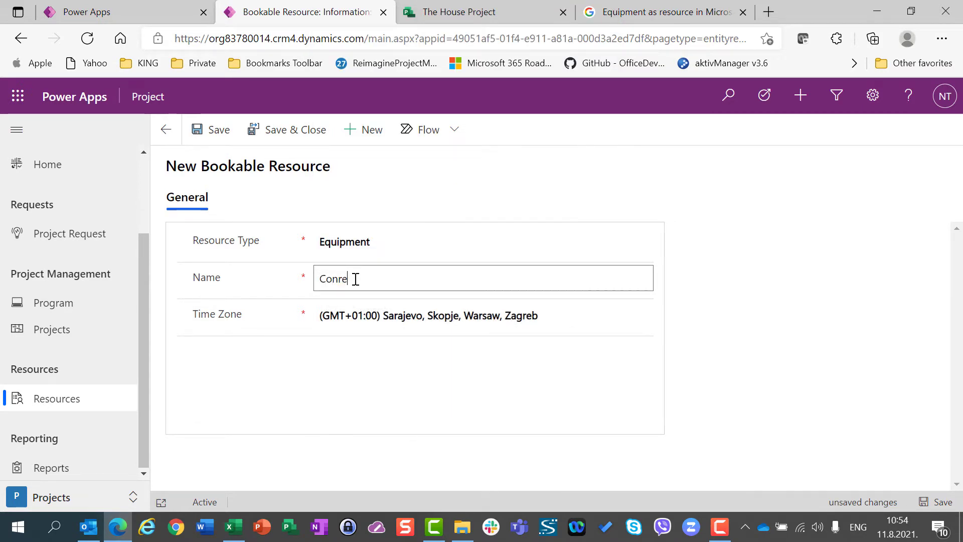
type("te Mixer")
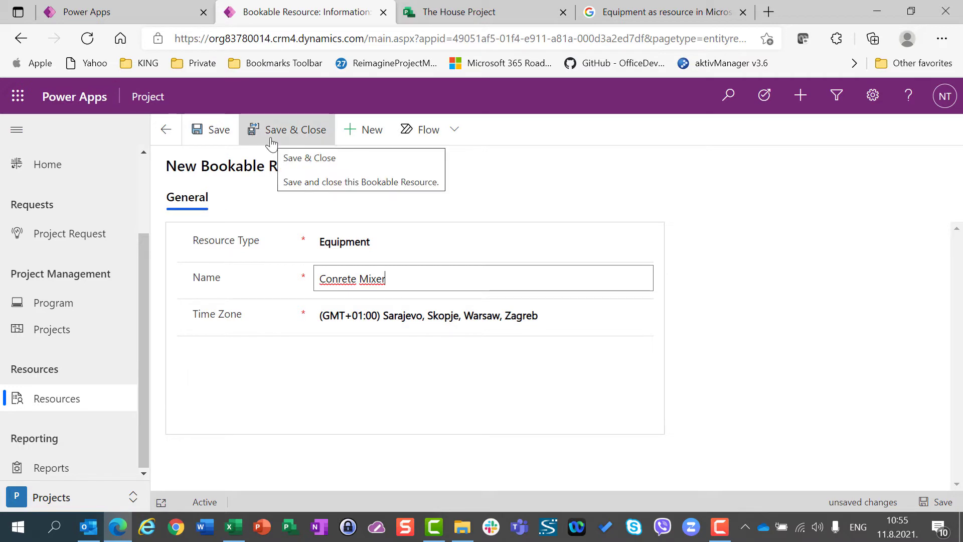
- Save Conrete Mixer, review its work hours, and return to the Active Bookable Resources list
left_click(209, 130)
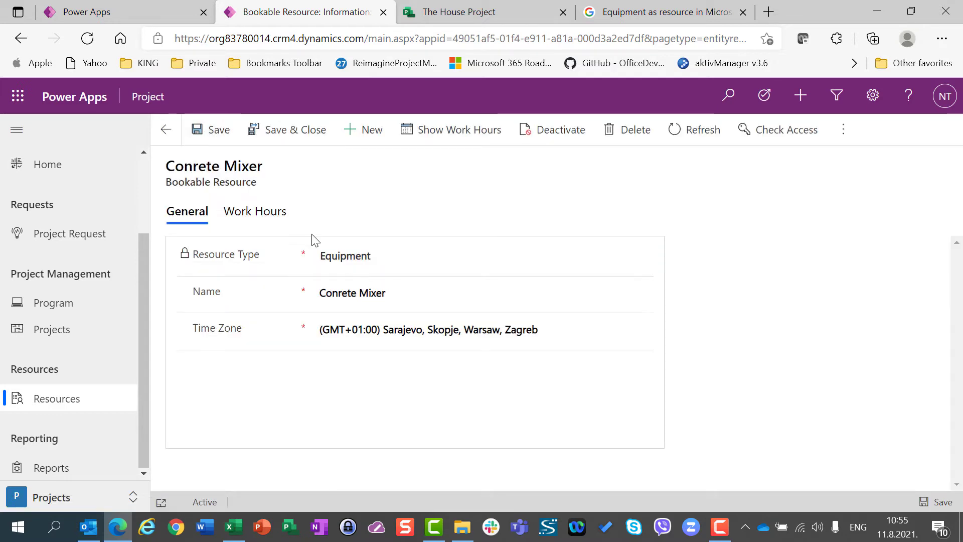
left_click(259, 213)
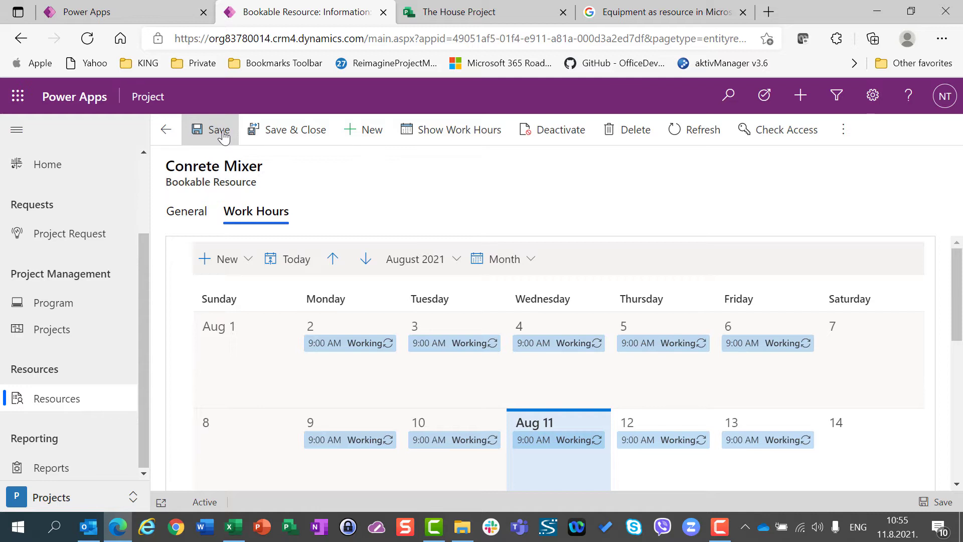
left_click(265, 133)
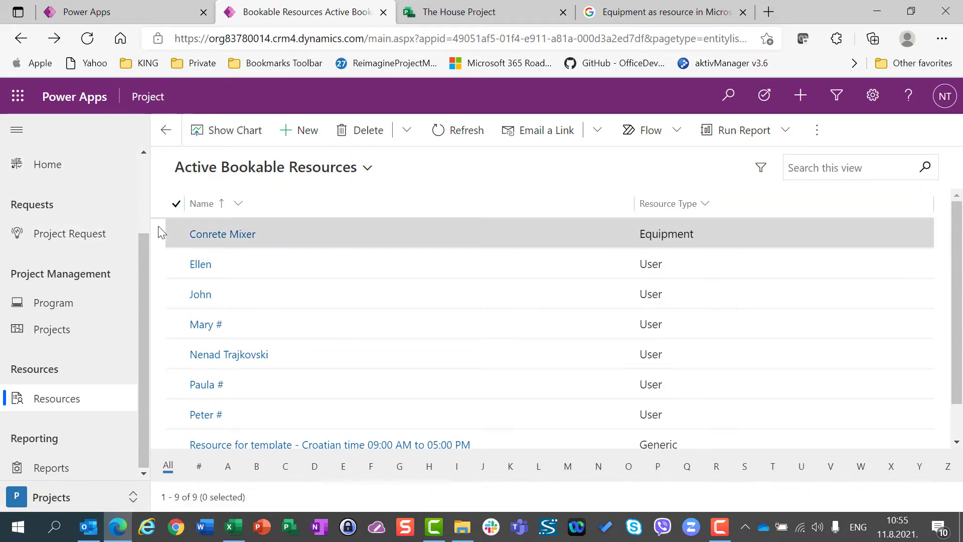
- Apply the Croatian timezone 09 AM–05 PM work template to Conrete Mixer, then return to The House Project
left_click(178, 237)
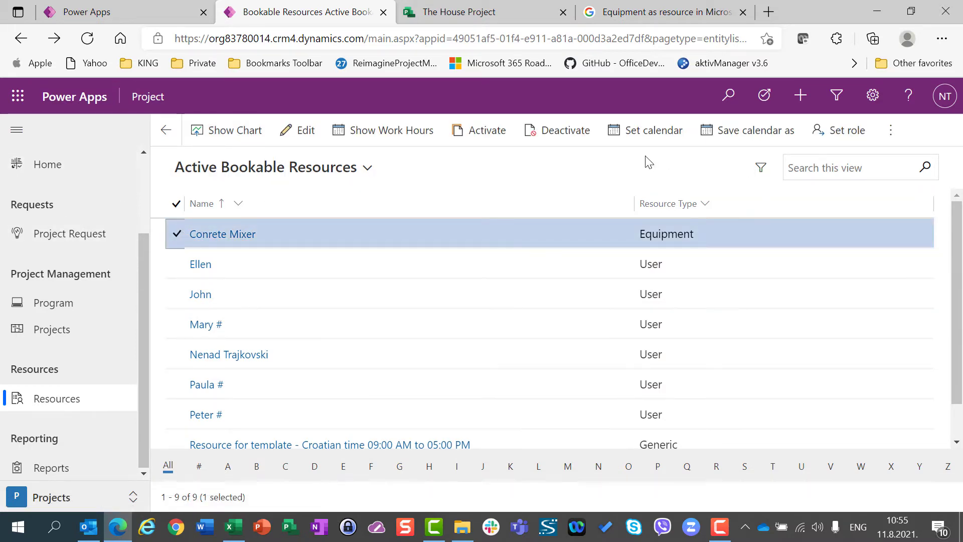
left_click(680, 145)
left_click(577, 248)
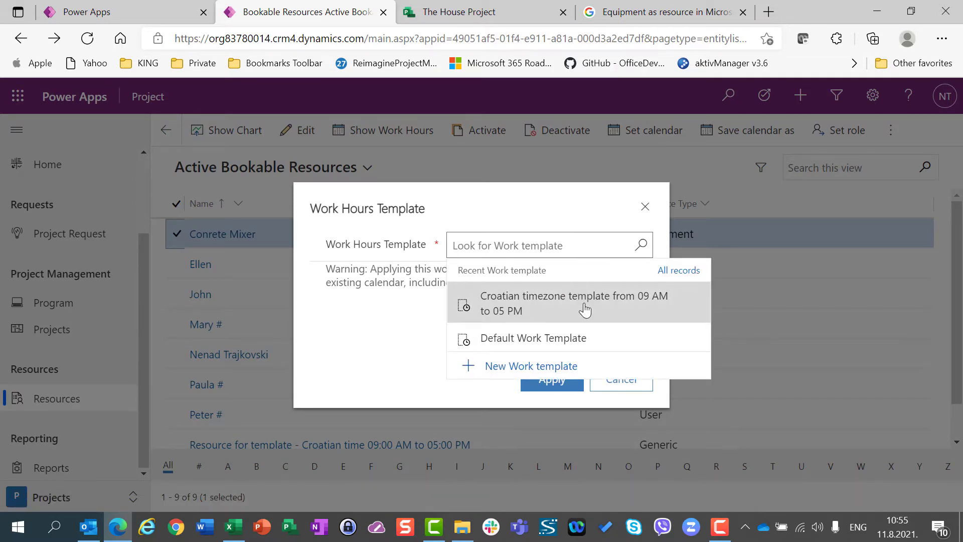
left_click(584, 310)
left_click(574, 396)
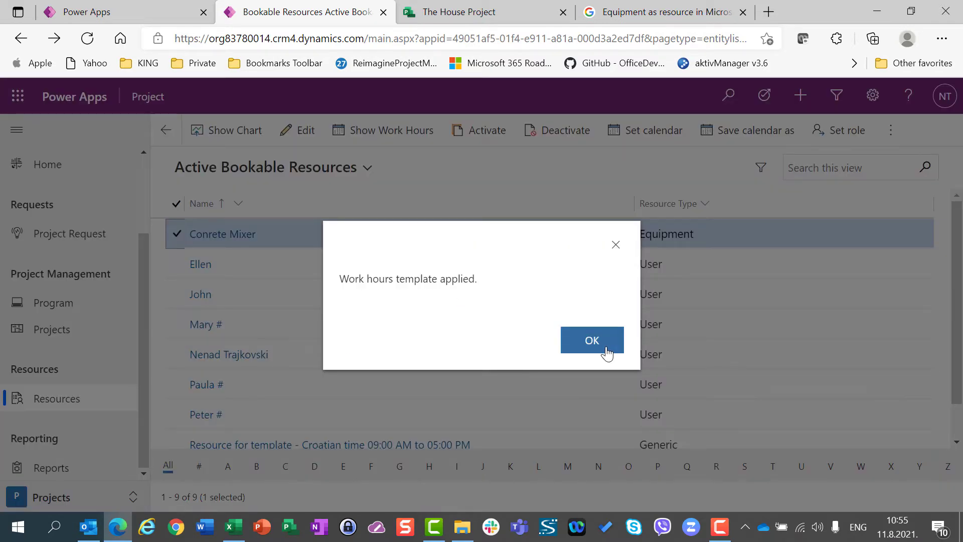
left_click(600, 346)
left_click(216, 236)
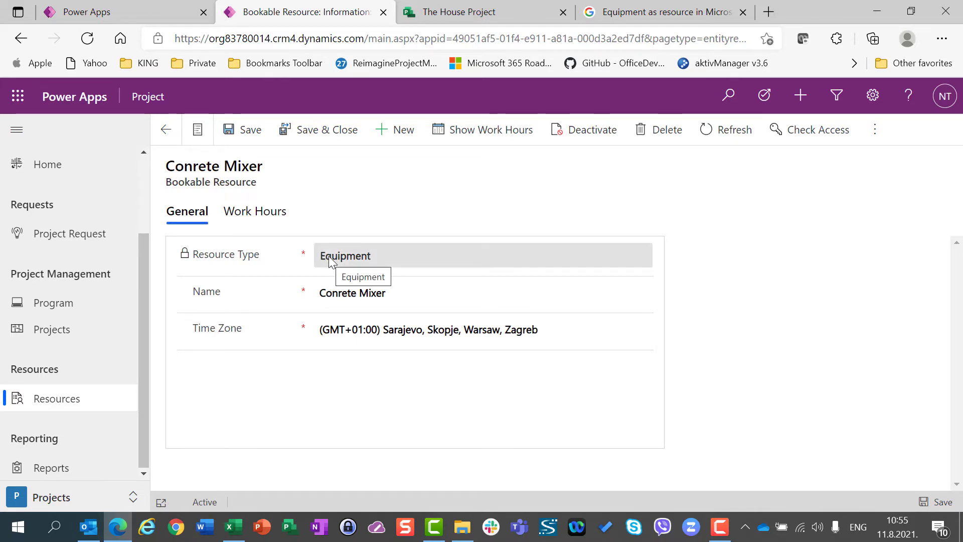
left_click(464, 10)
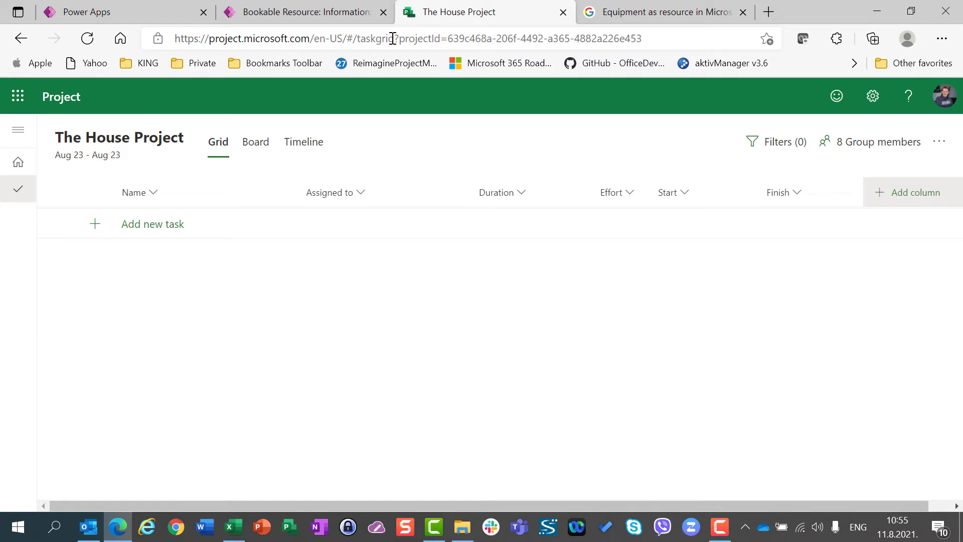
- Add a task named Building the Walls to The House Project
left_click(145, 226)
type("B")
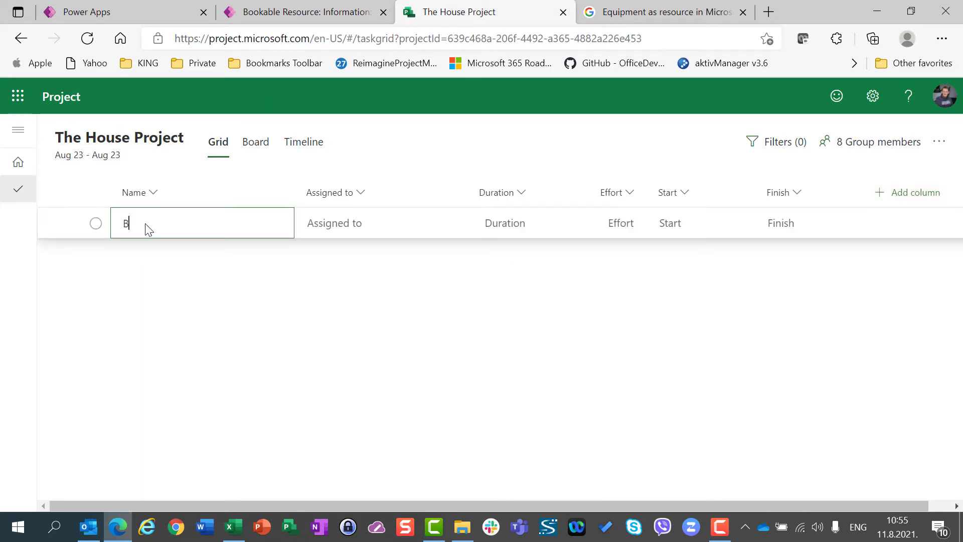
type("uildin")
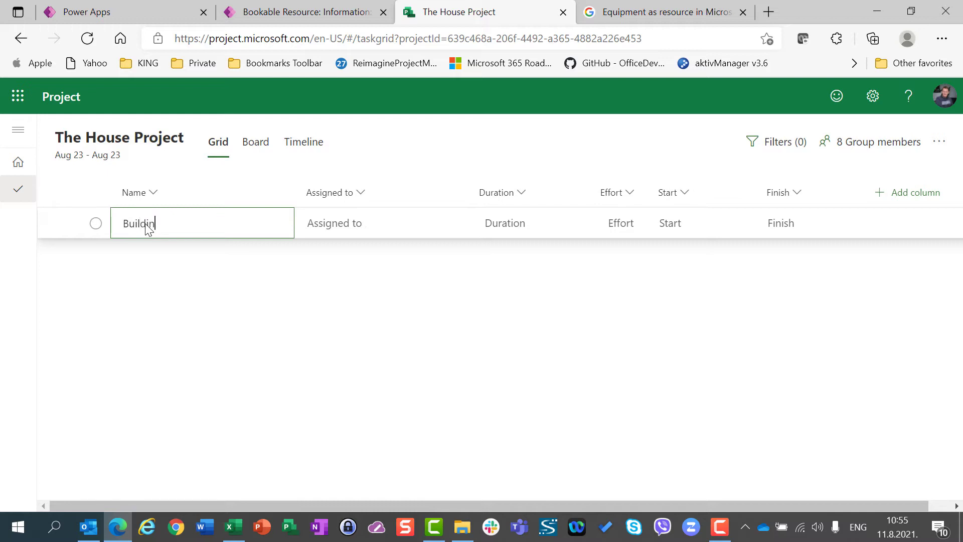
type("g t")
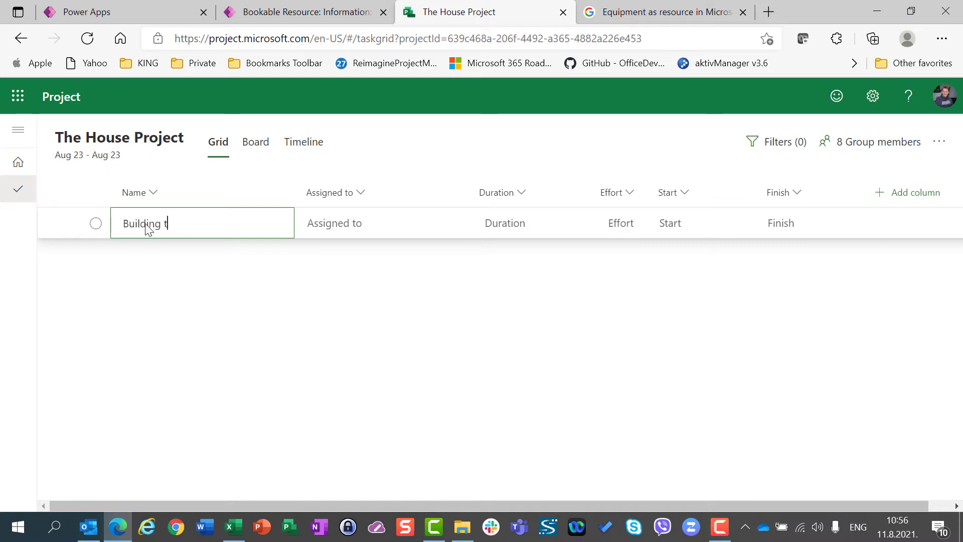
type("he Wa")
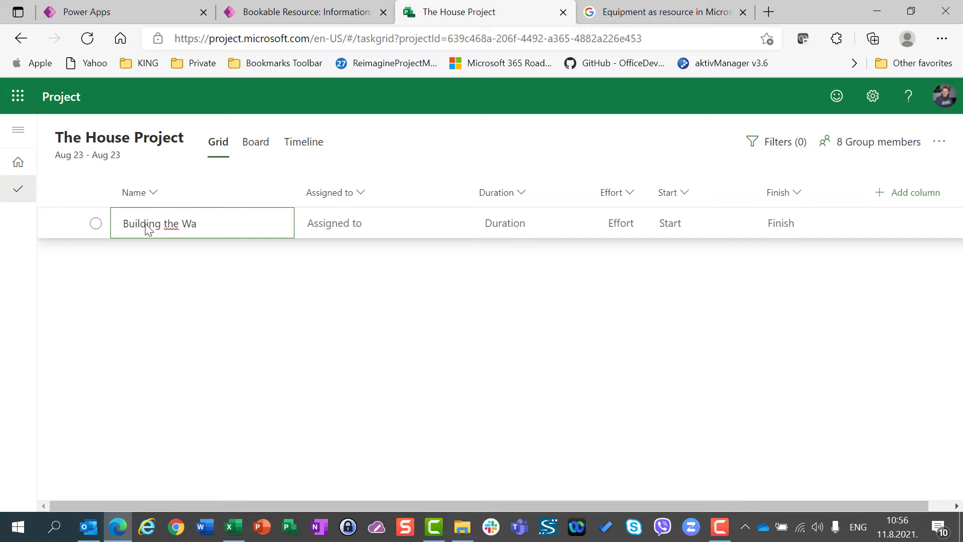
type("lls")
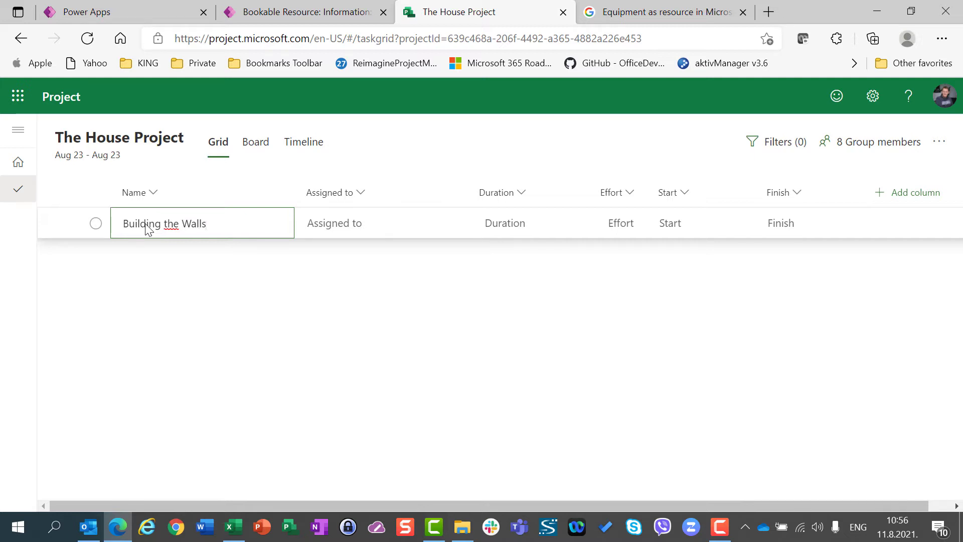
key("Tab")
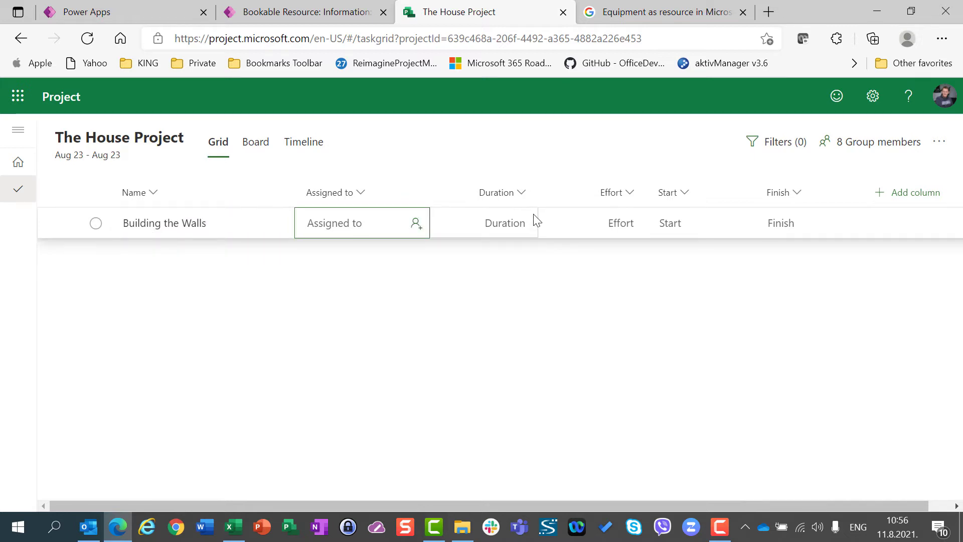
left_click(867, 157)
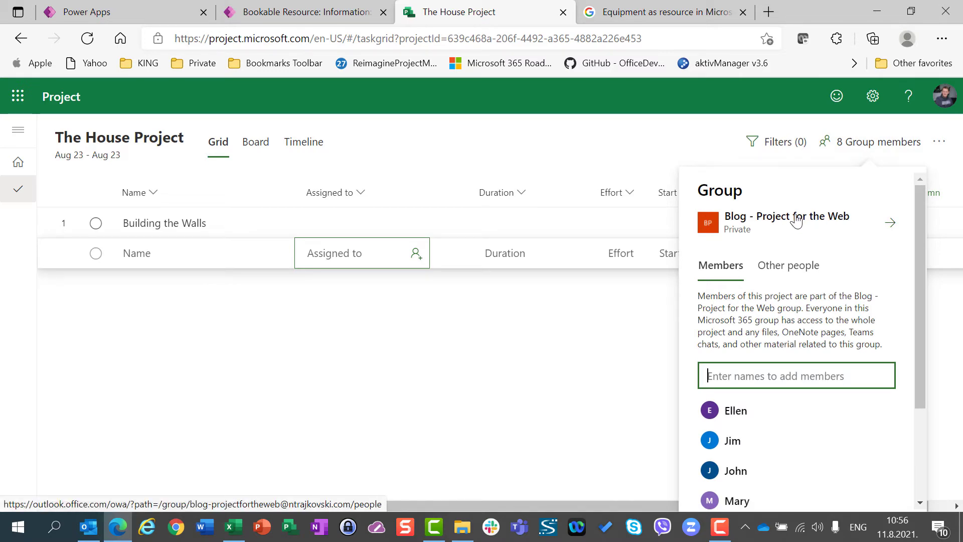
- Enter a 5-day duration on the next task row
left_click(514, 254)
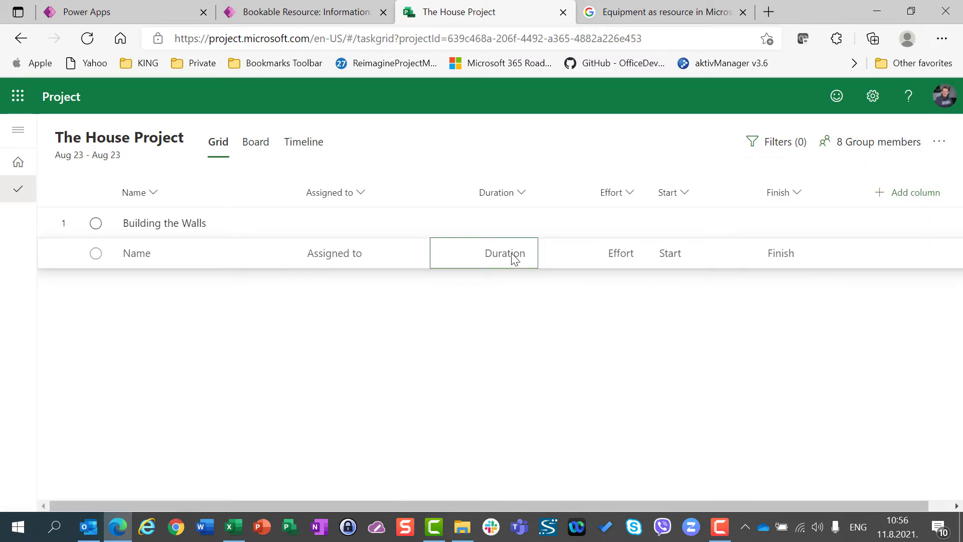
type("5")
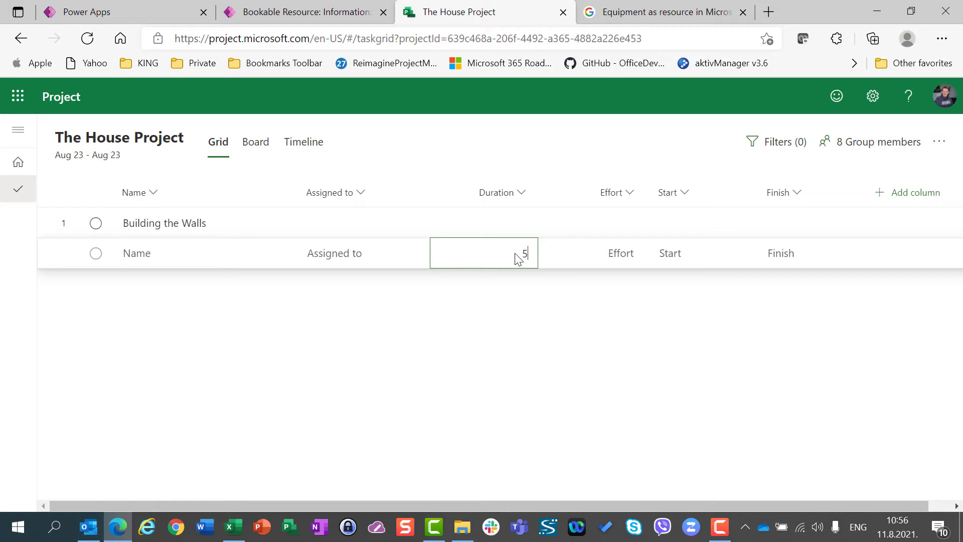
left_click(348, 254)
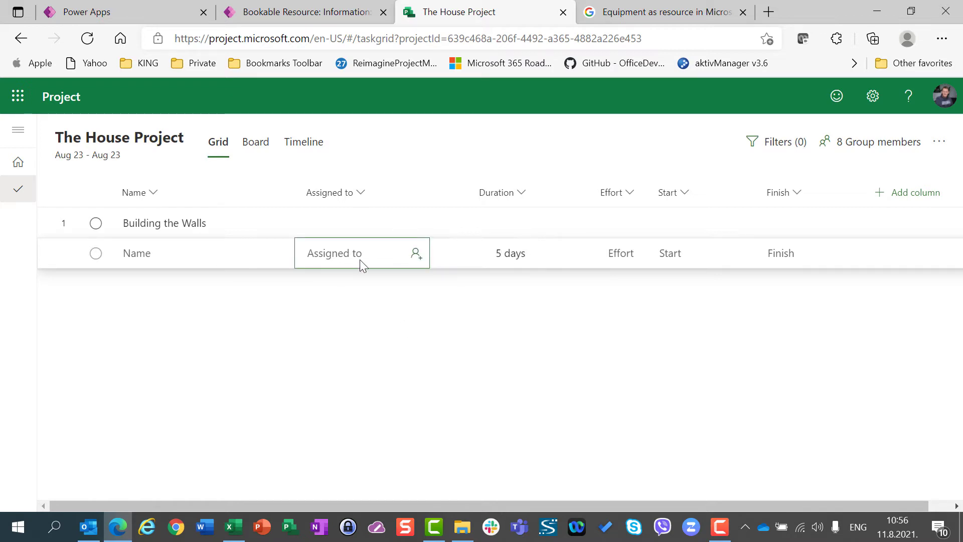
left_click(413, 259)
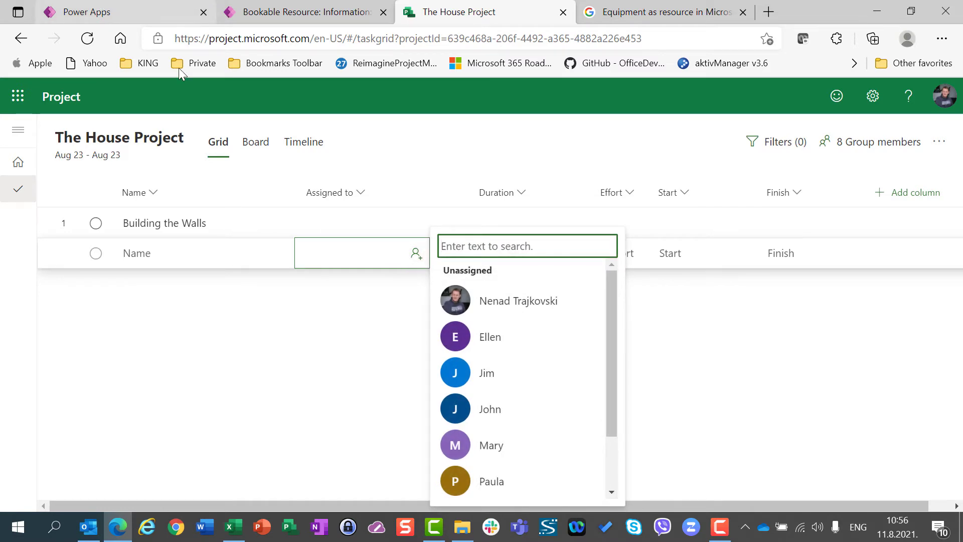
- Save and close the Conrete Mixer record, then go back to The House Project
left_click(310, 11)
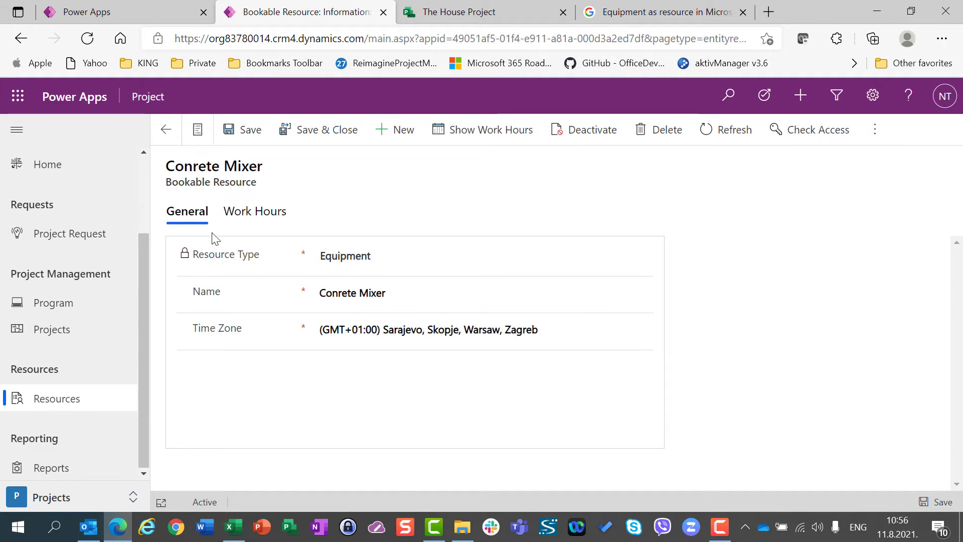
left_click(331, 138)
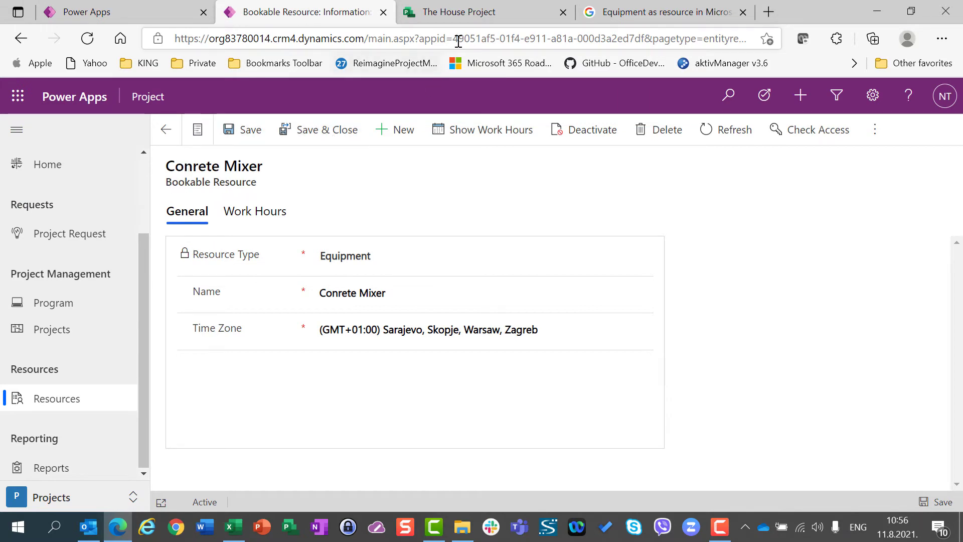
left_click(465, 14)
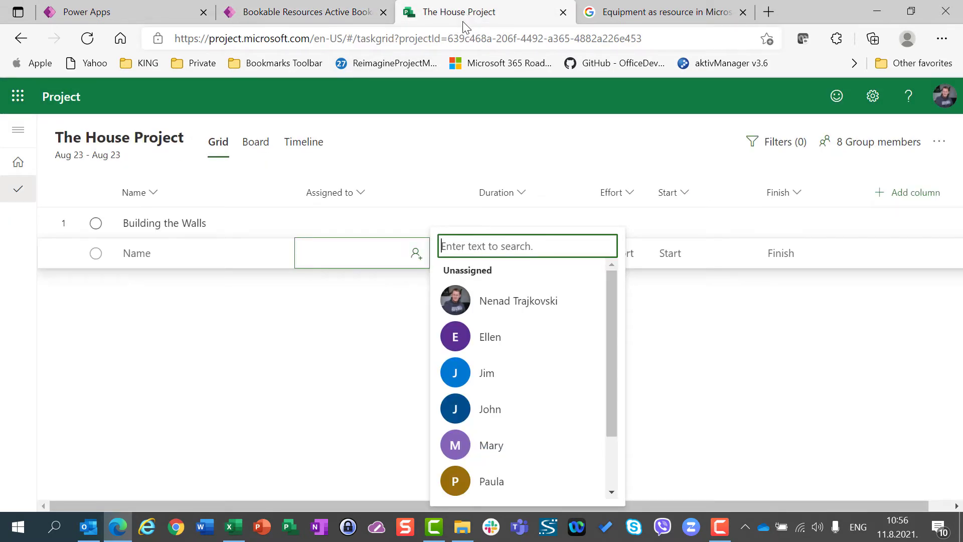
- Assign Conrete Mixer to the new 5-day Untitled task
type("con")
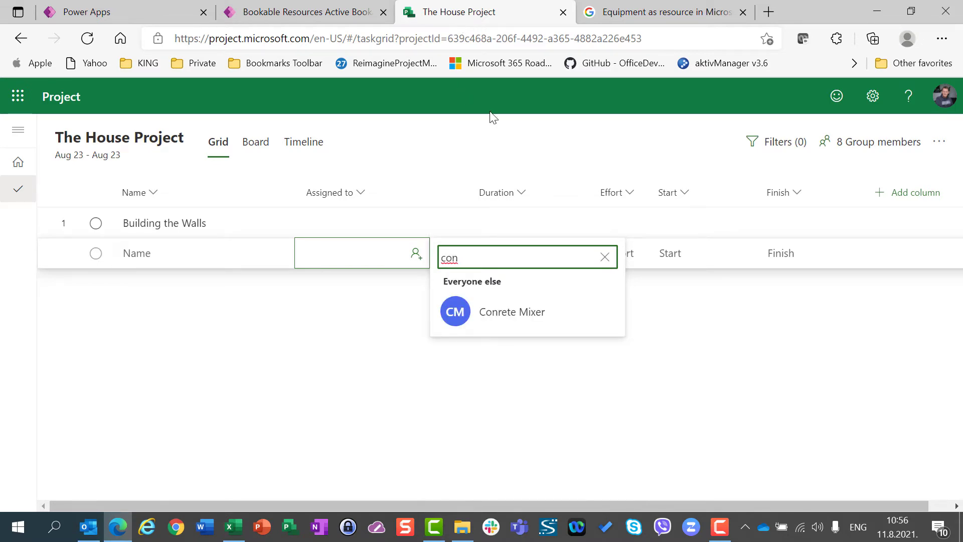
left_click(499, 312)
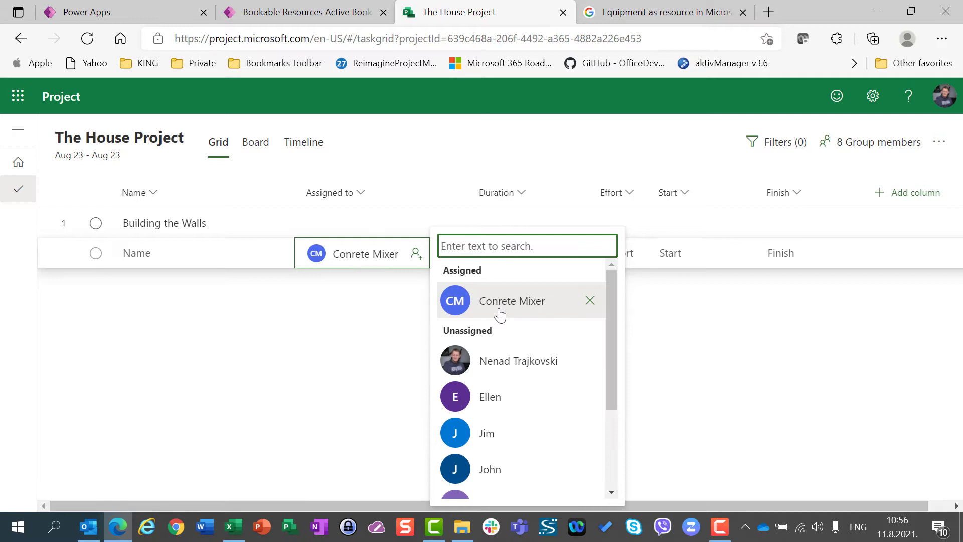
left_click(246, 371)
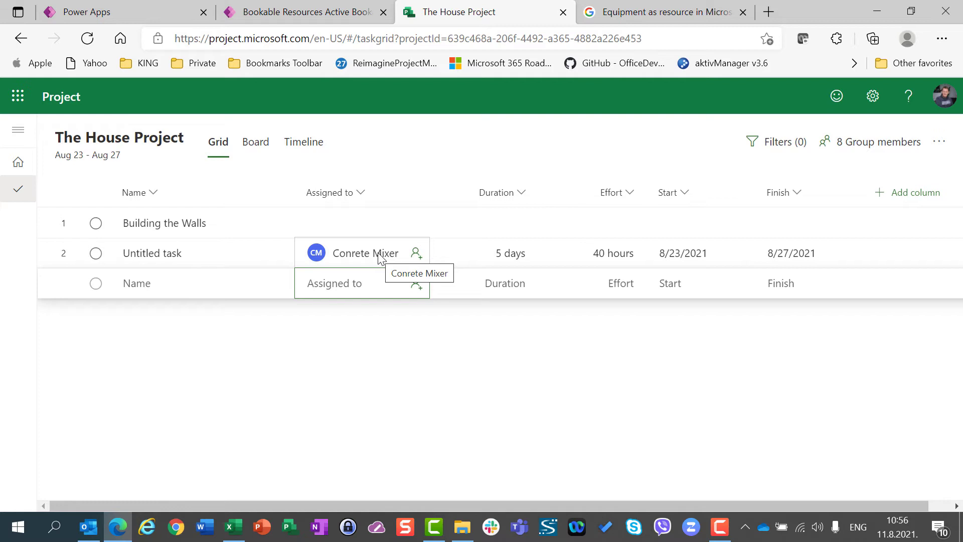
left_click(879, 145)
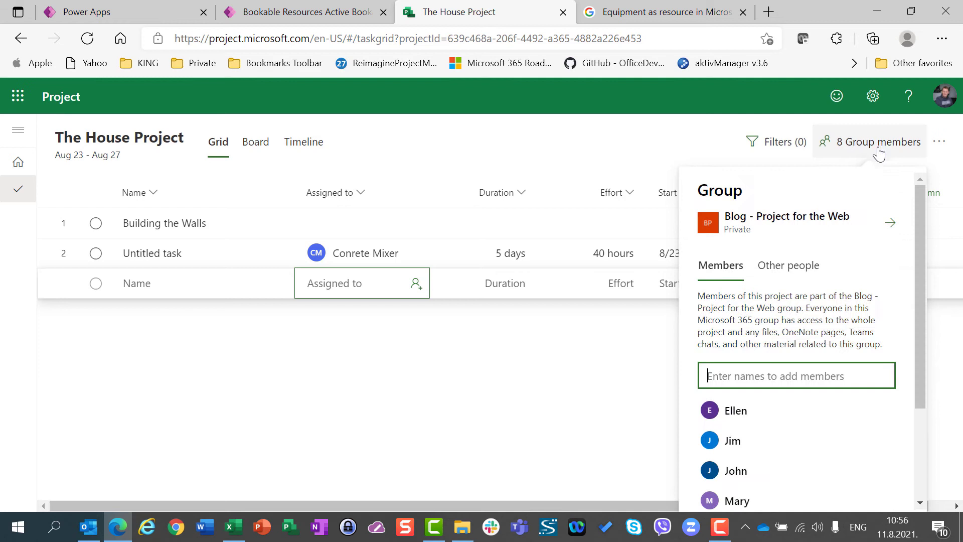
left_click_drag(917, 261, 920, 361)
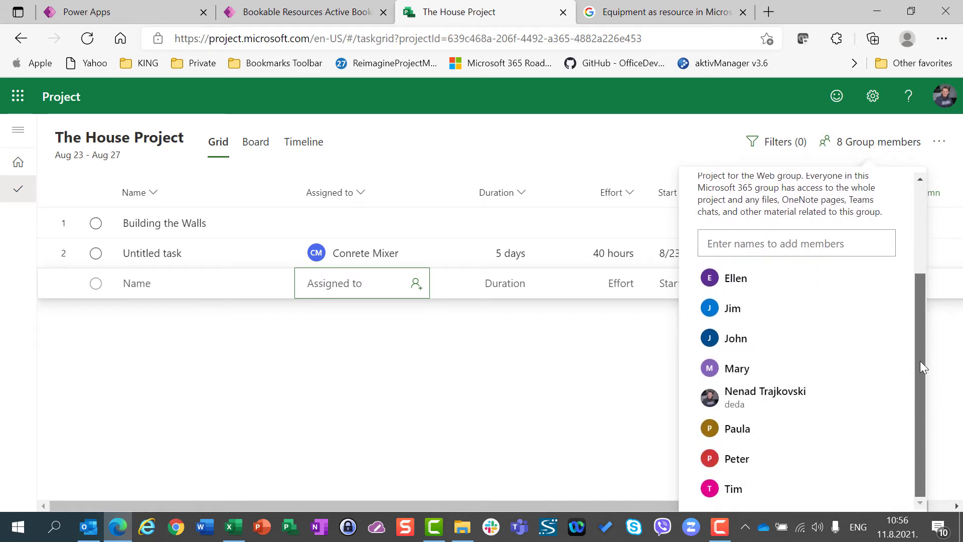
left_click(414, 442)
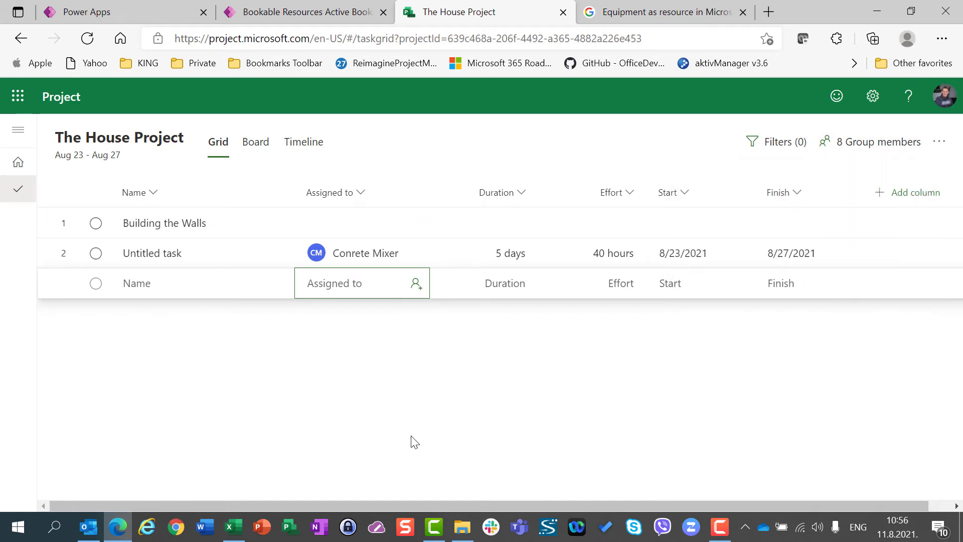
left_click(290, 15)
left_click(224, 237)
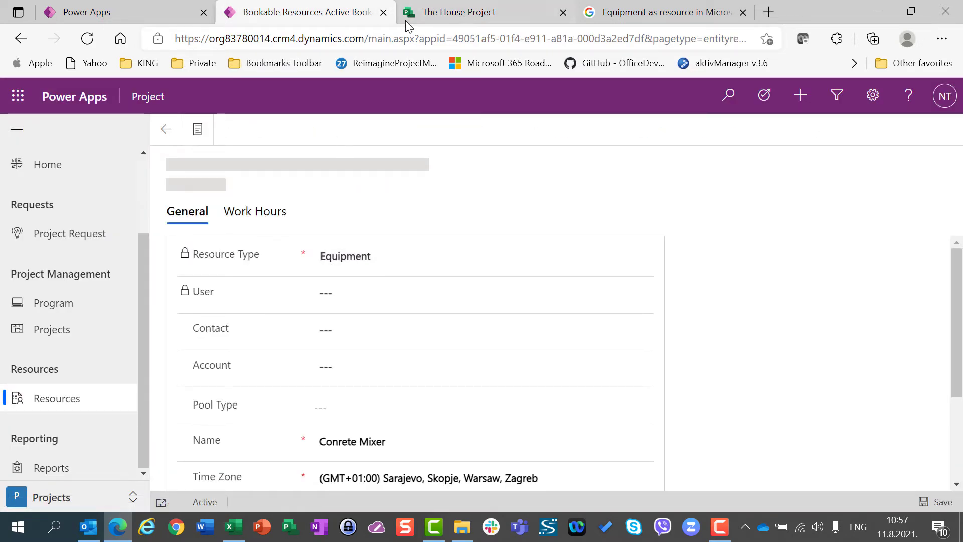
left_click(458, 16)
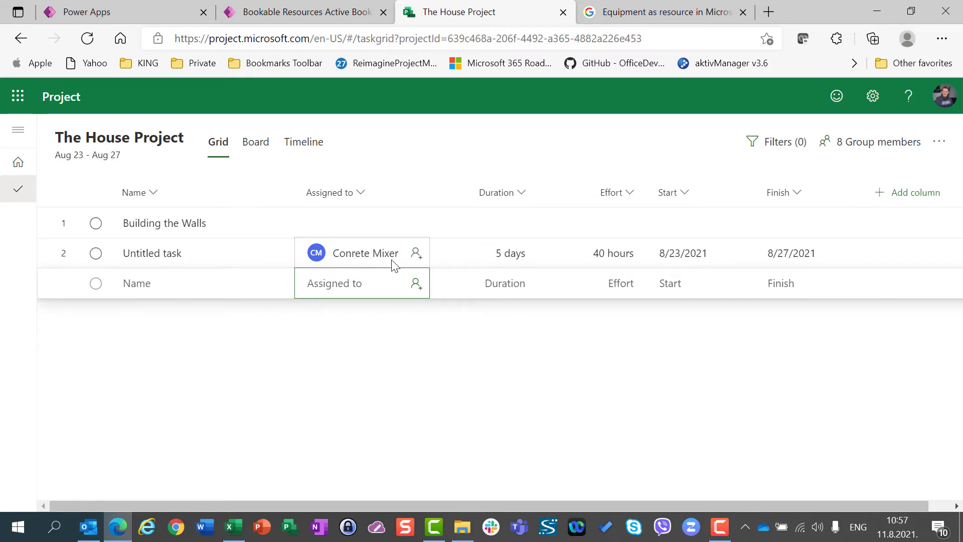
- Move the Conrete Mixer assignment from the Untitled task to Building the Walls
left_click(365, 259)
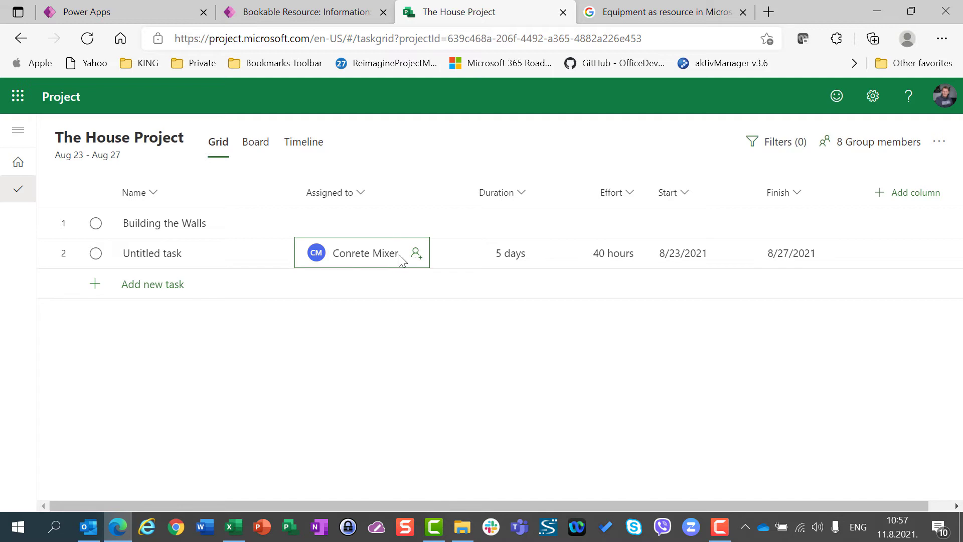
left_click(417, 256)
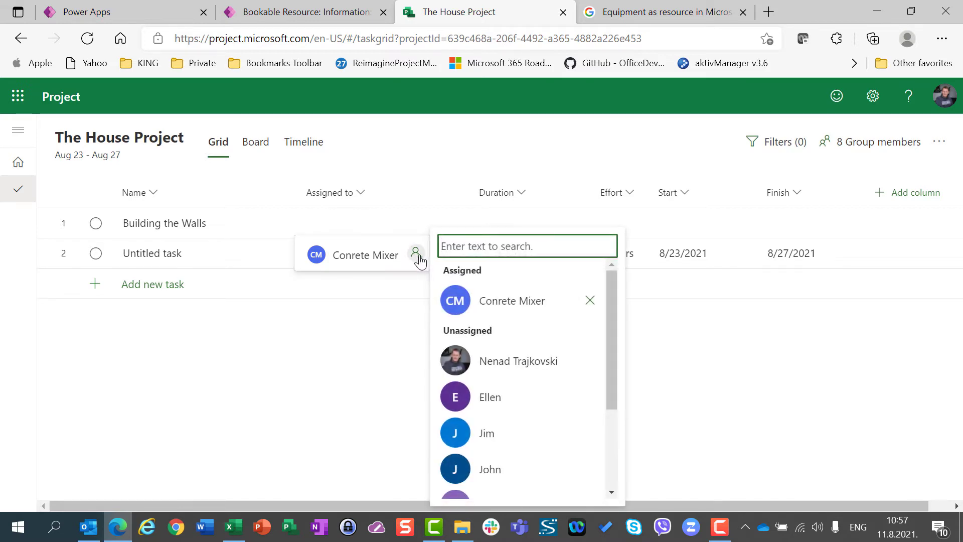
left_click(590, 300)
left_click(383, 221)
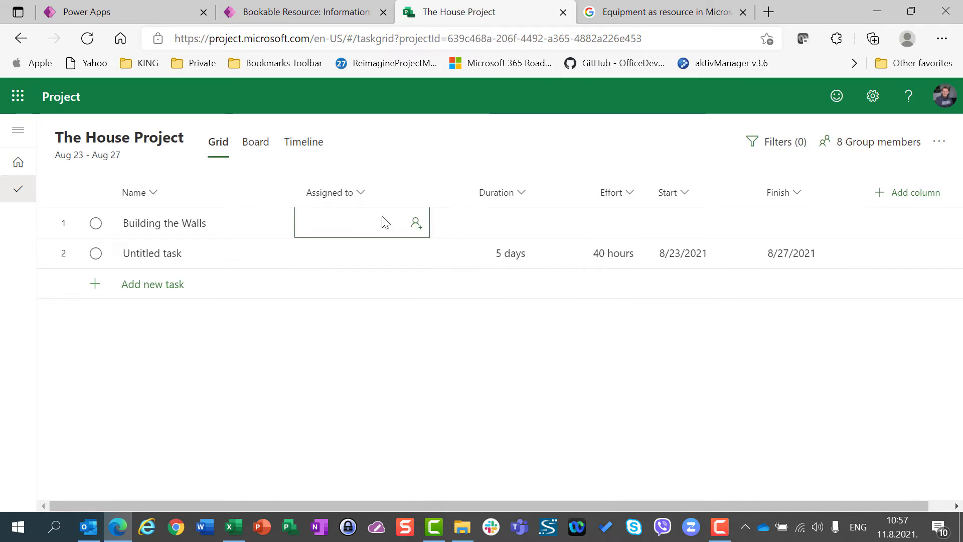
left_click(418, 225)
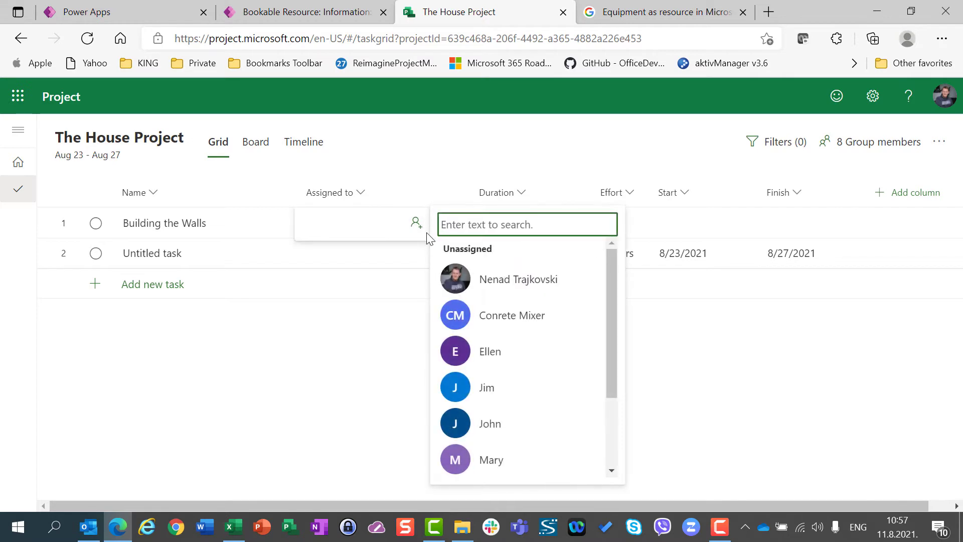
left_click(497, 315)
left_click(257, 313)
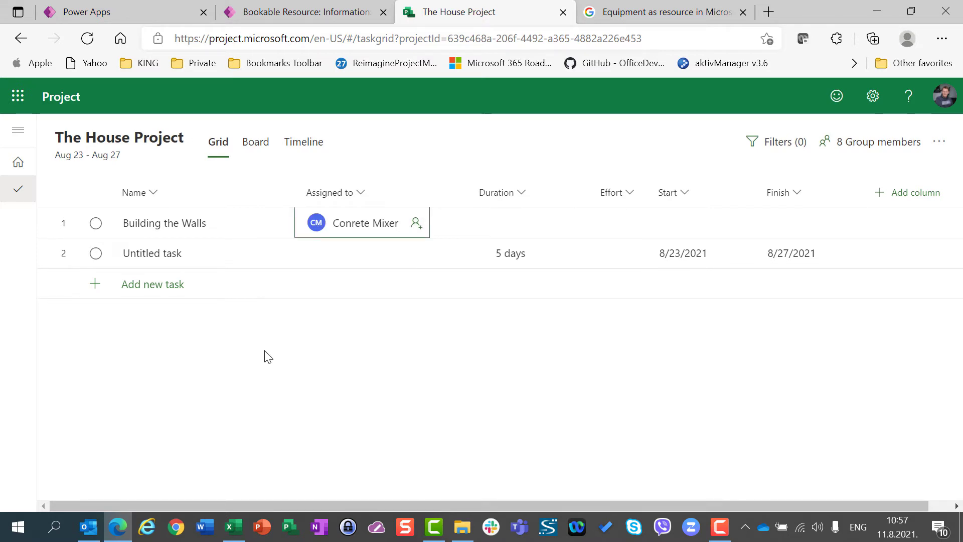
- Set Building the Walls' duration to 5 days
left_click(530, 235)
type("5")
key("Return")
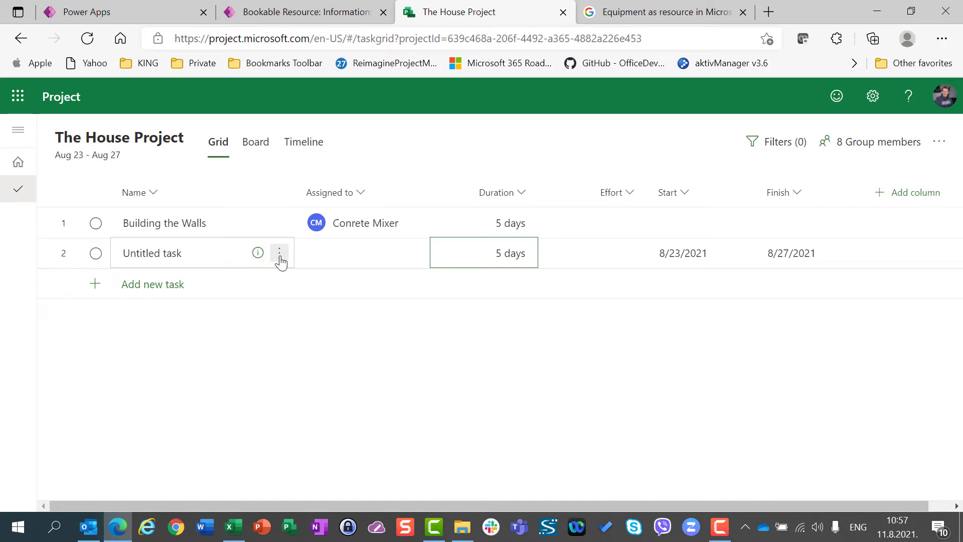
left_click(278, 236)
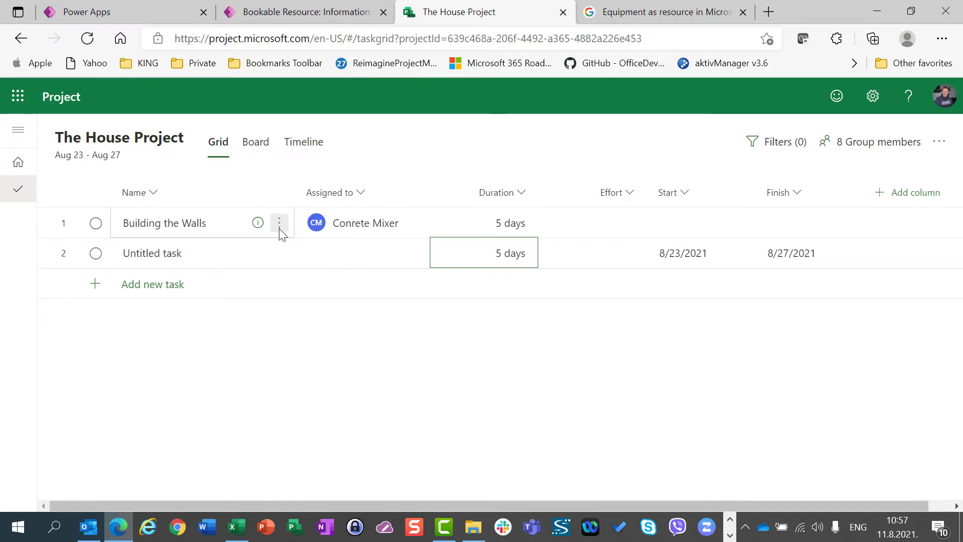
- Delete the Untitled task, leaving Building the Walls as the only task
left_click(279, 254)
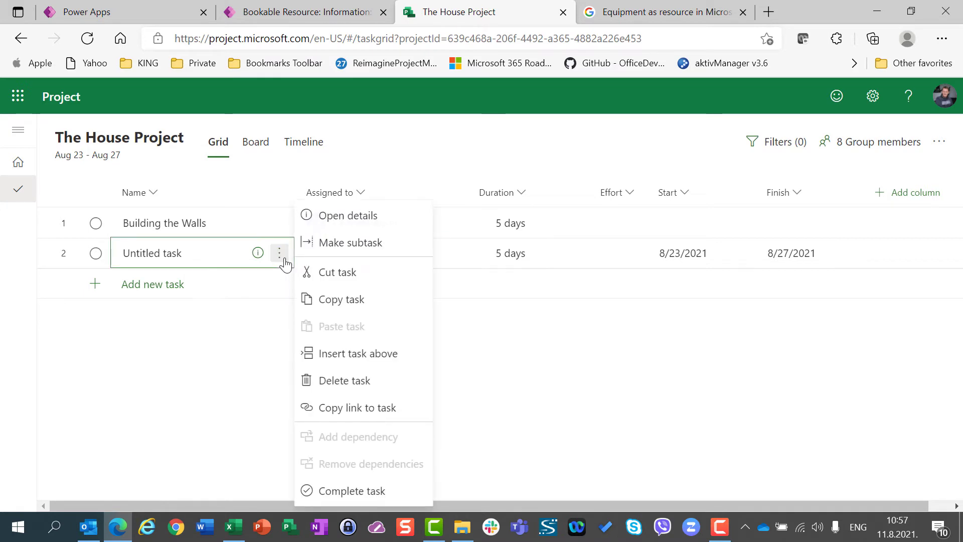
left_click(342, 383)
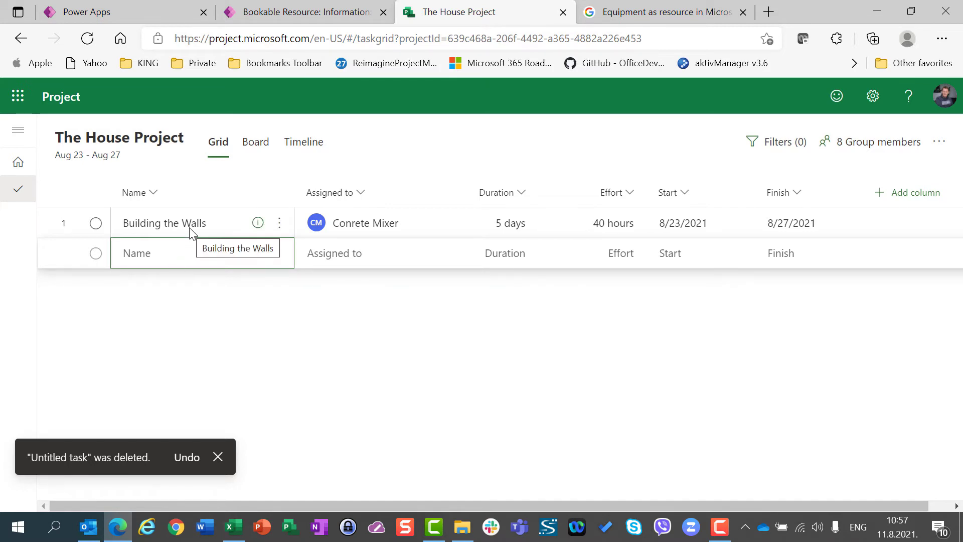
left_click(314, 12)
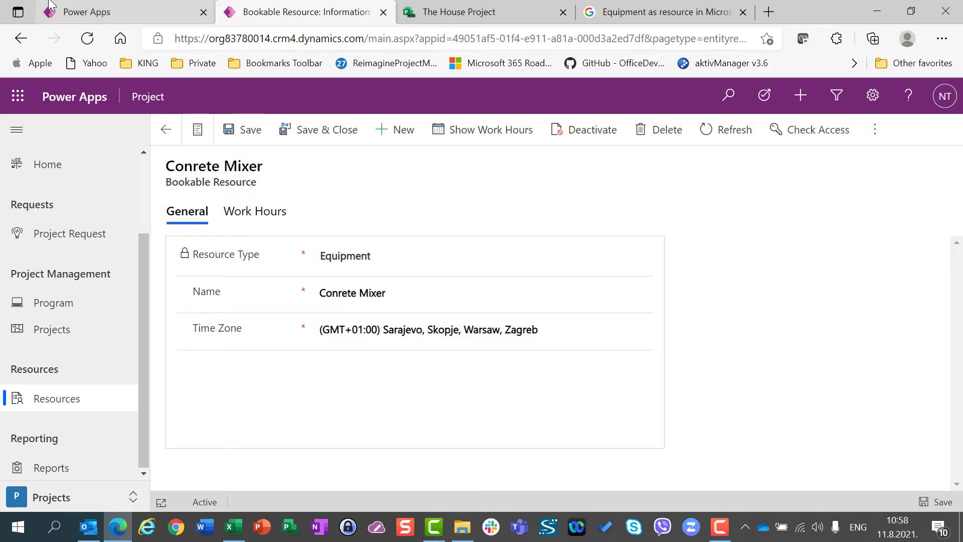
left_click(436, 11)
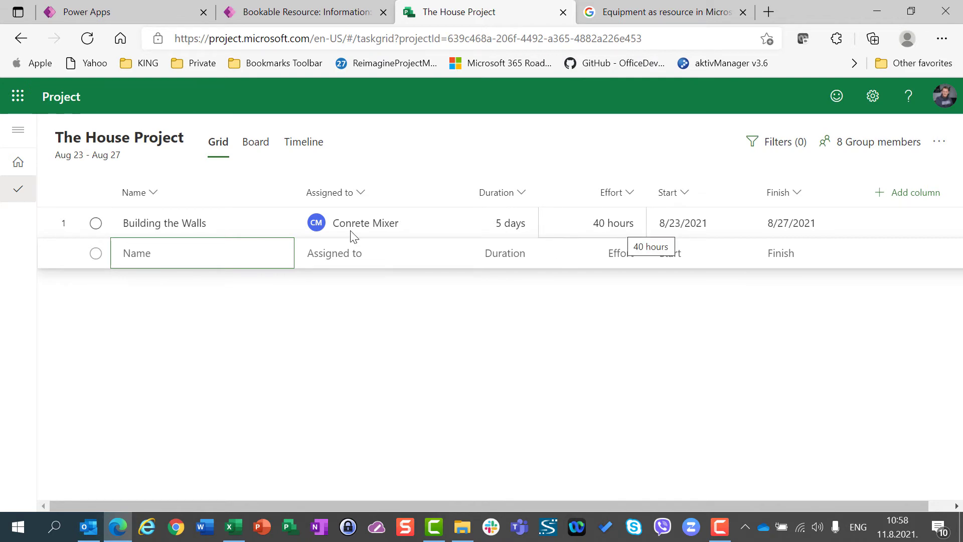
- Add a second team member to Building the Walls, raising its effort to 80 hours
left_click(415, 224)
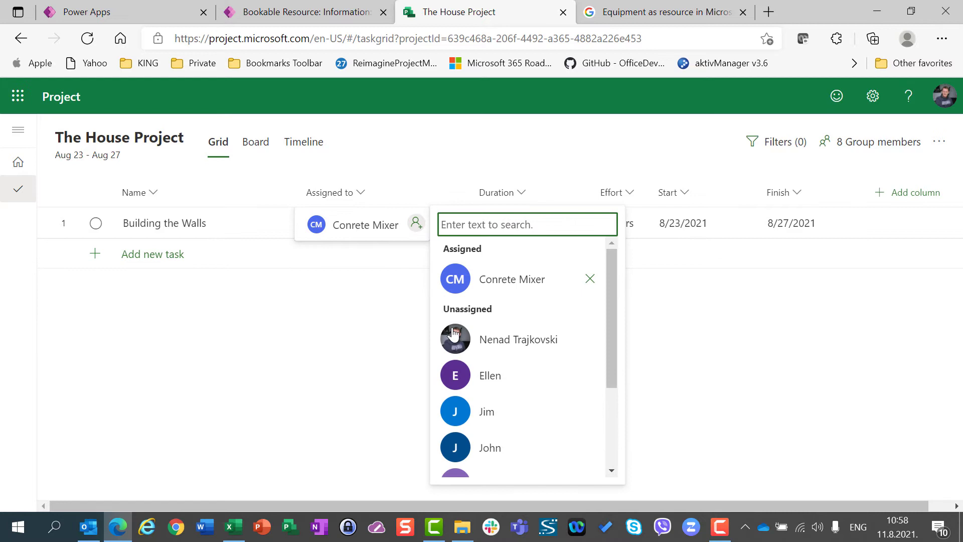
left_click(477, 447)
left_click(220, 401)
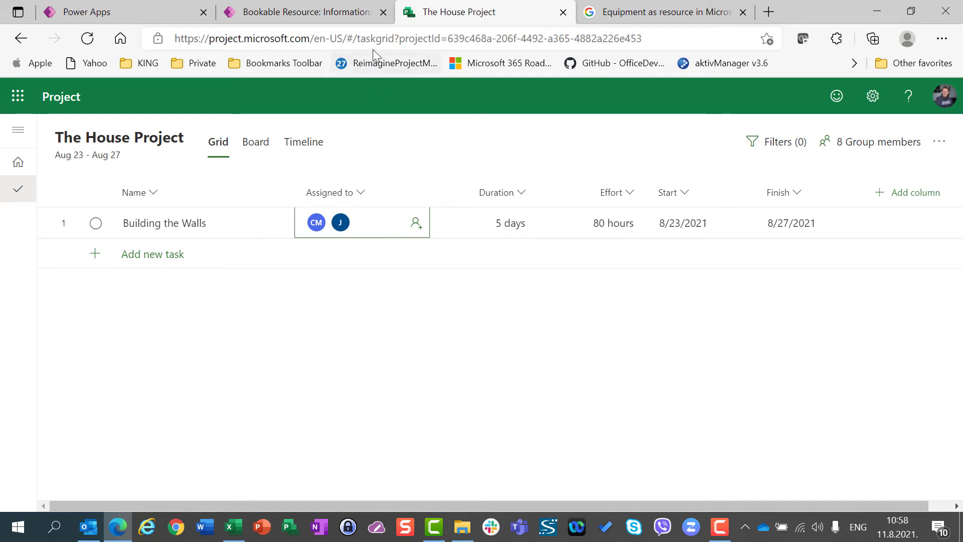
left_click(319, 13)
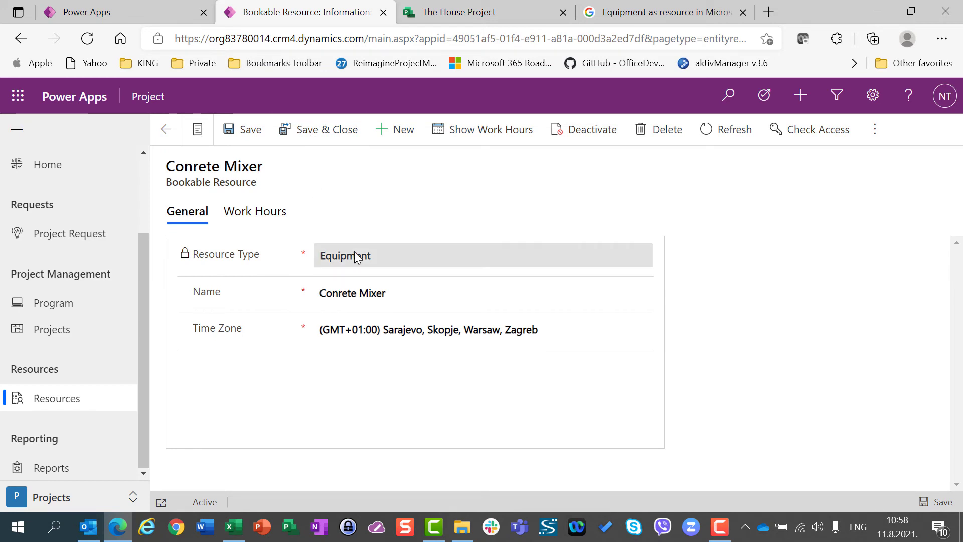
- Create a blank project in Project Professional and rename its summary task The House Project
left_click(295, 527)
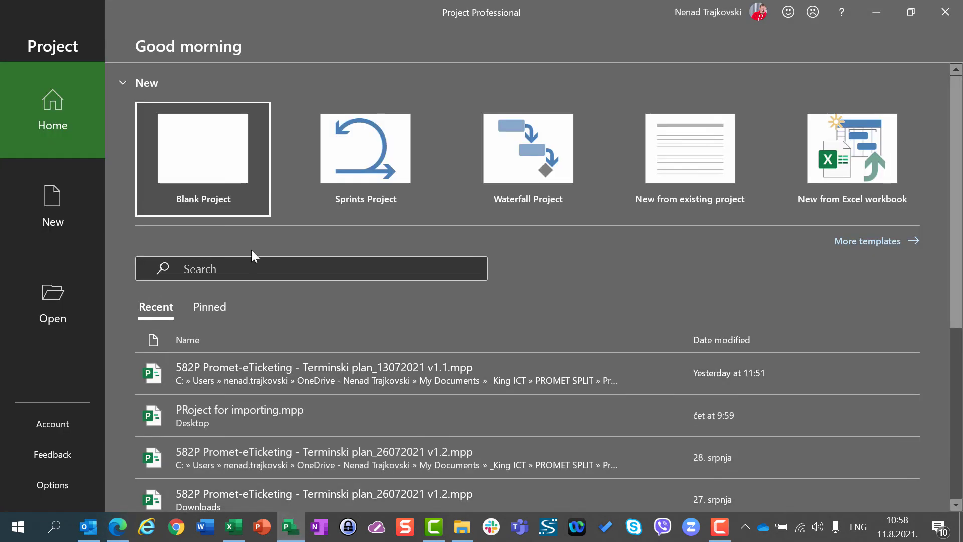
left_click(214, 165)
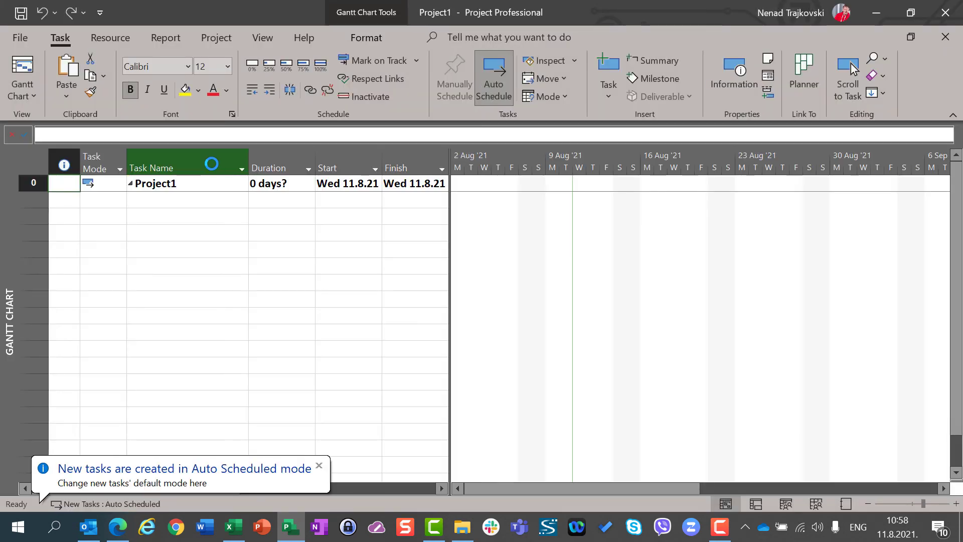
left_click(202, 180)
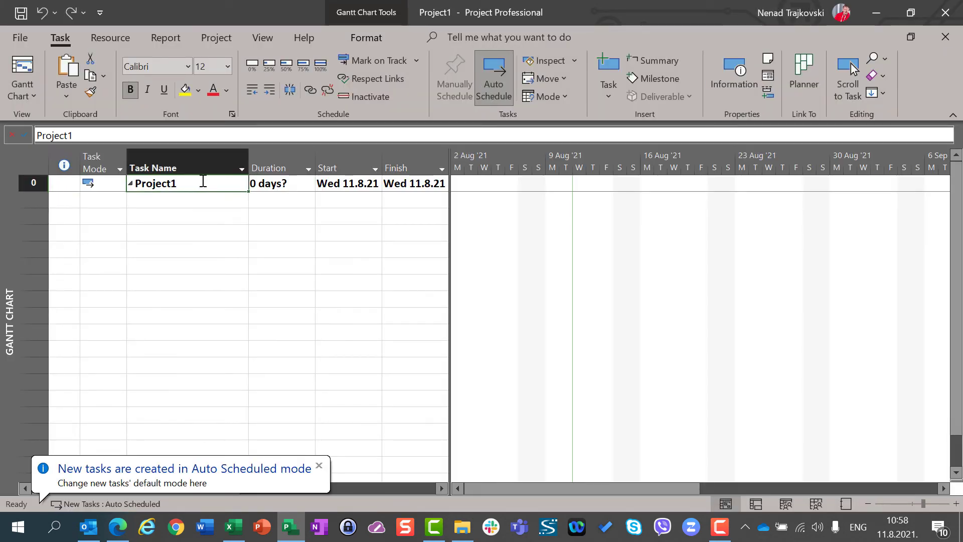
type("The PRojec")
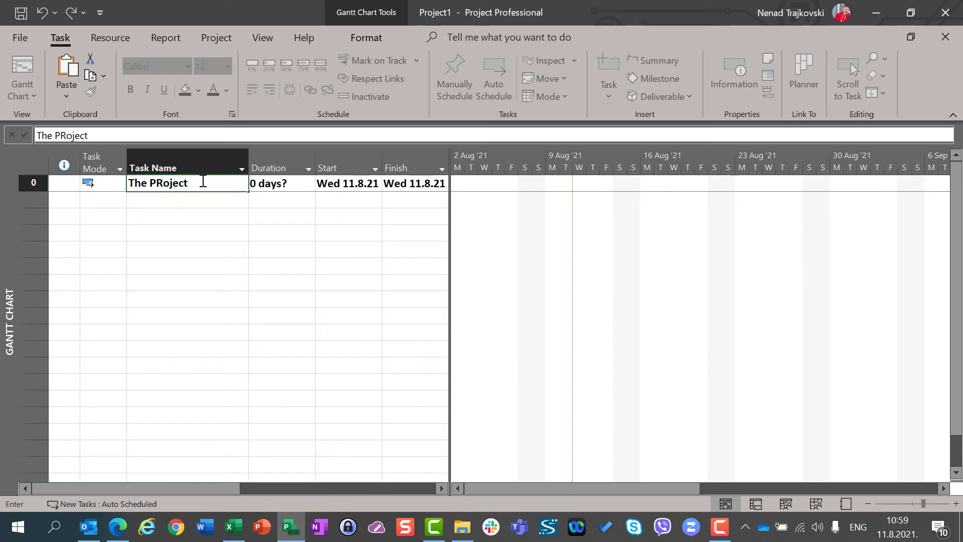
key("BackSpace")
key("BackSpace")
key("BackSpace")
key("BackSpace")
key("BackSpace")
type("House opr")
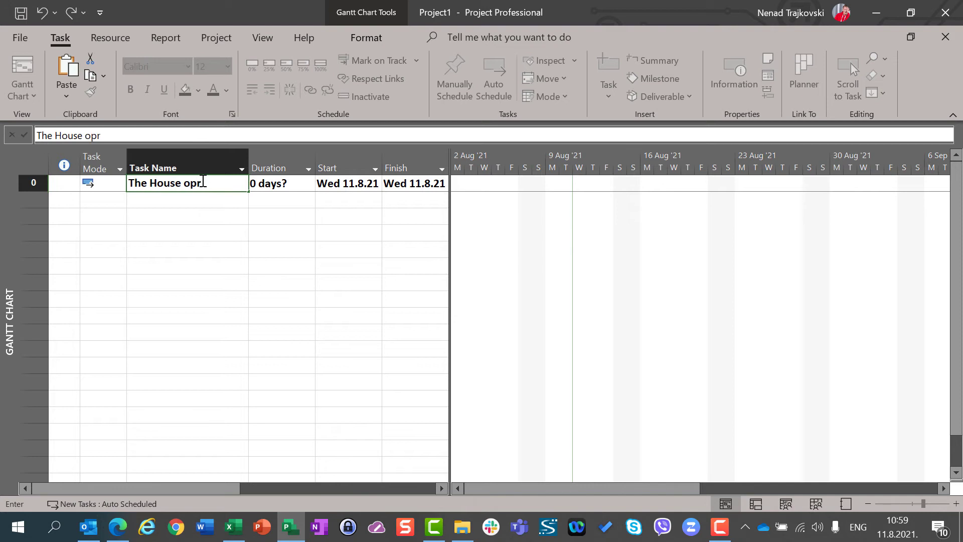
key("BackSpace")
key("BackSpace")
key("BackSpace")
type("Pr")
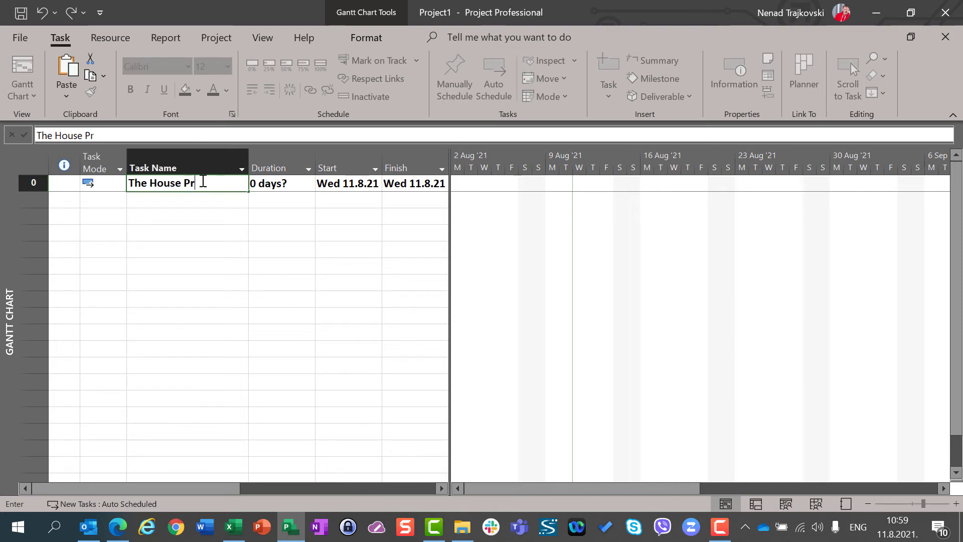
type("oject")
key("Return")
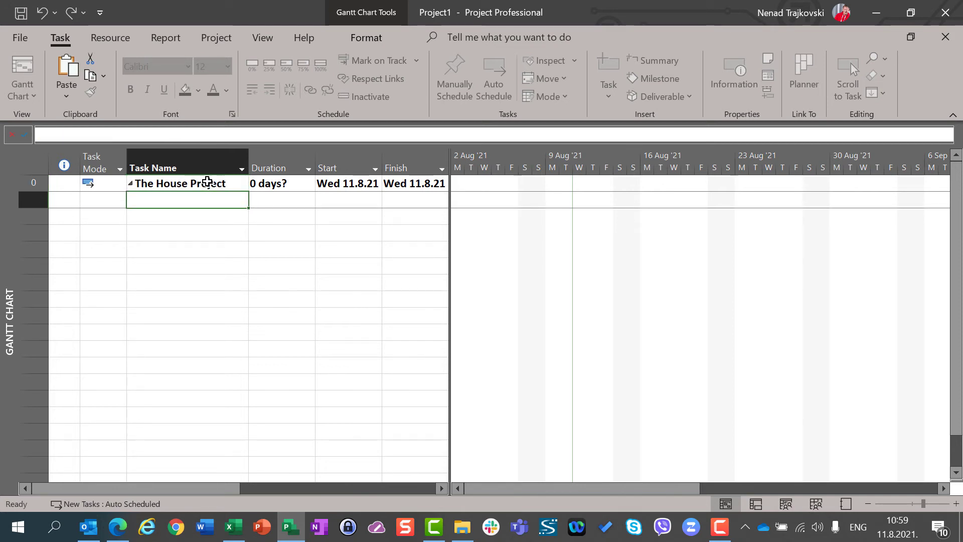
- Add a 5-day Bulding the Walls task and widen the table to reveal Resource Names
type("B")
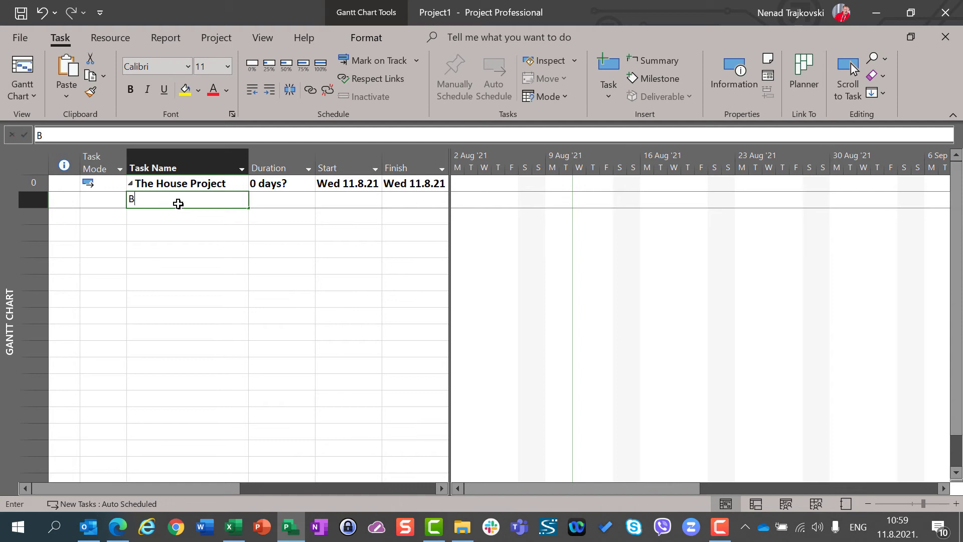
type("ulding")
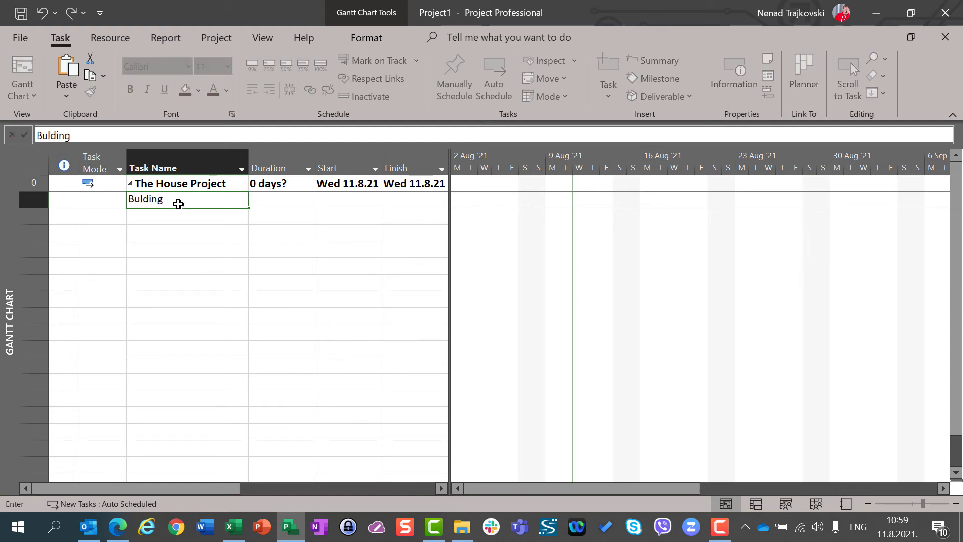
type(" the Walls")
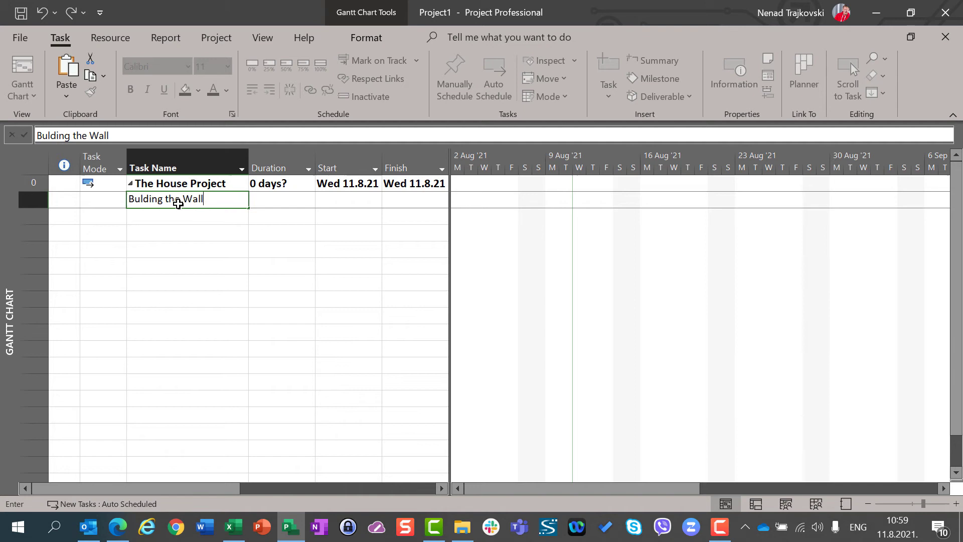
key("Return")
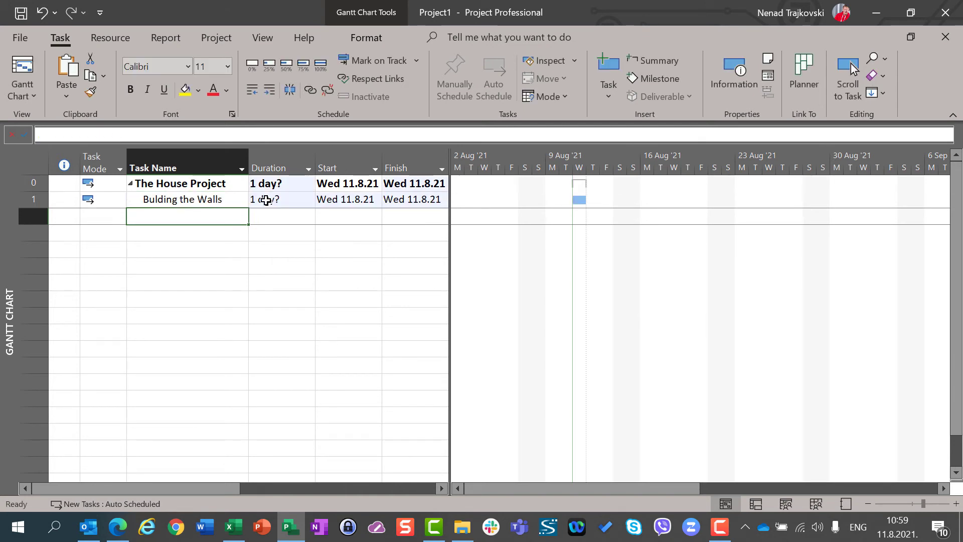
left_click(280, 201)
type("5")
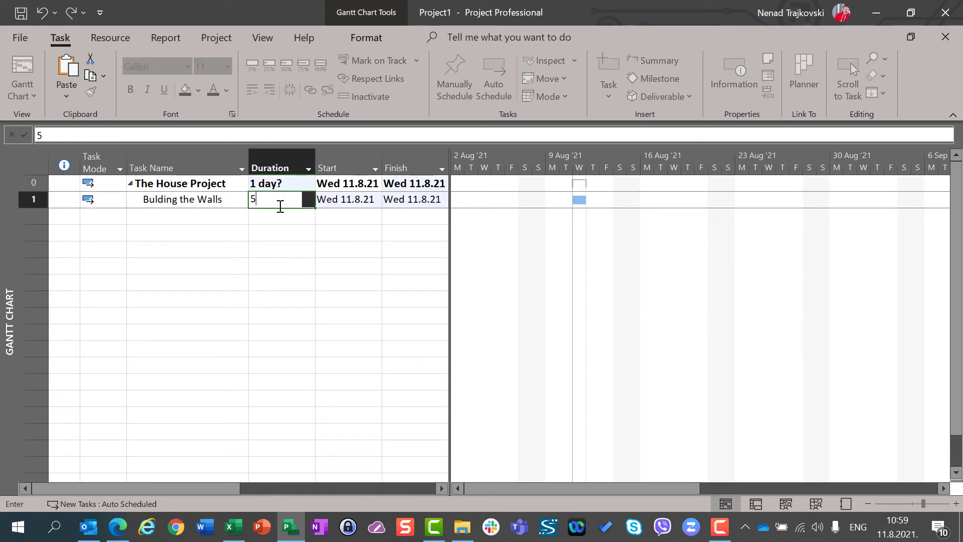
key("Return")
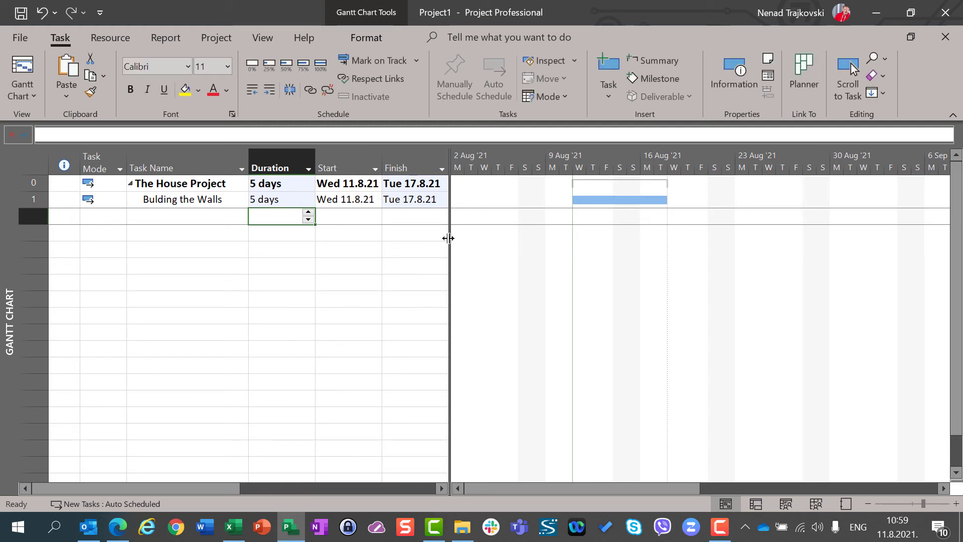
left_click_drag(447, 237, 598, 208)
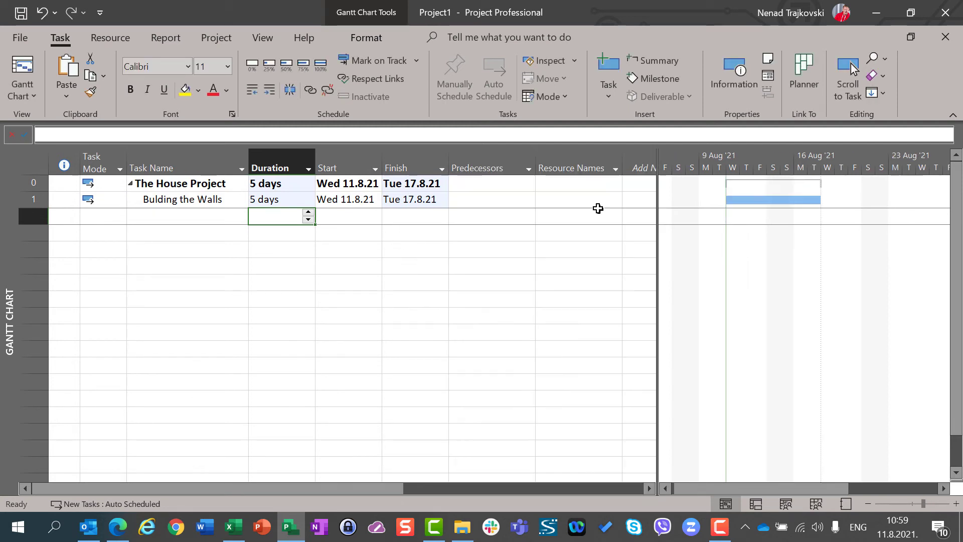
- On the Resource Sheet, add a person resource and Concrete Mixer as work resources
left_click(261, 37)
left_click(312, 81)
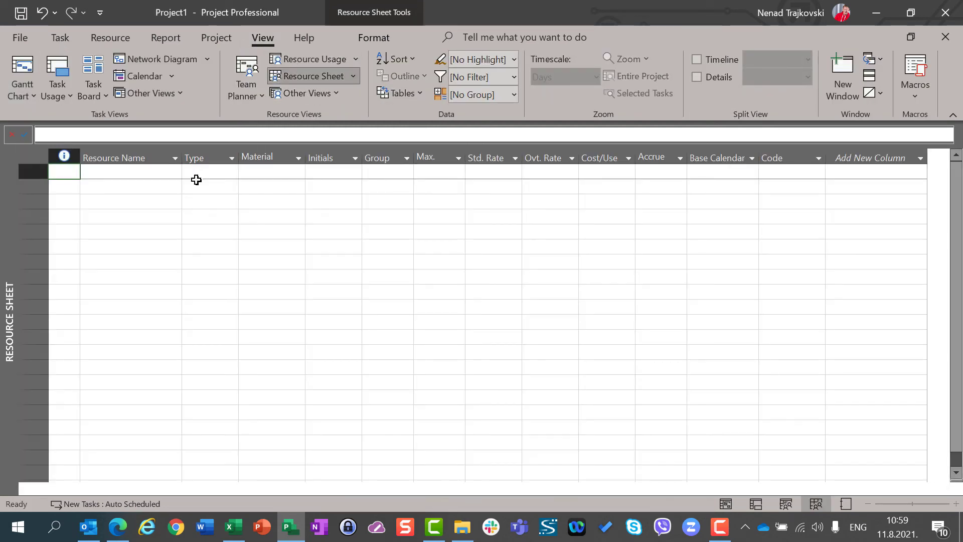
left_click(177, 170)
type("John")
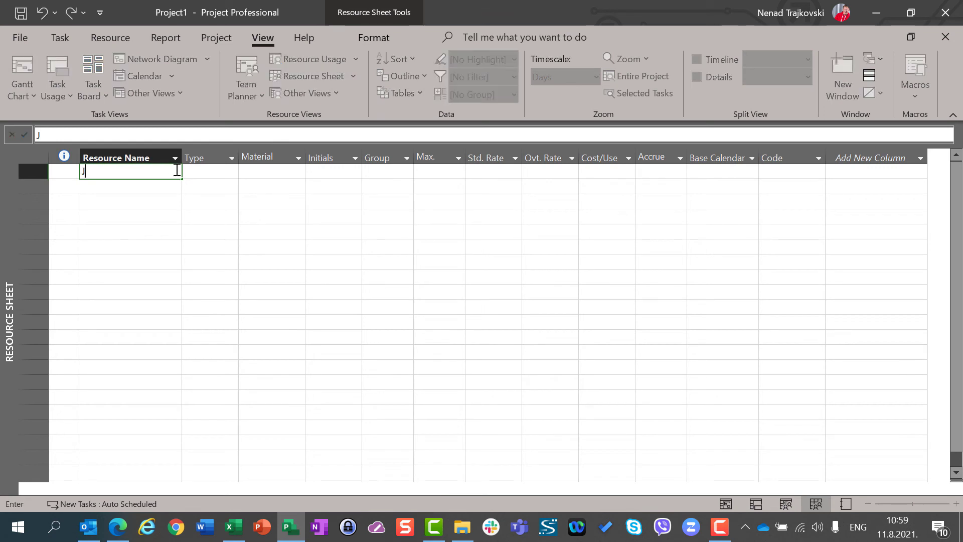
key("Return")
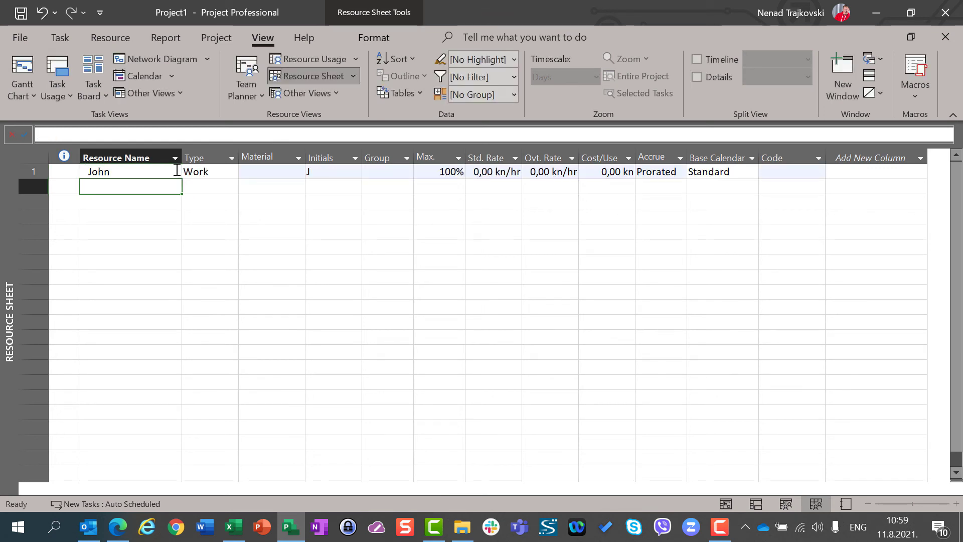
type("C")
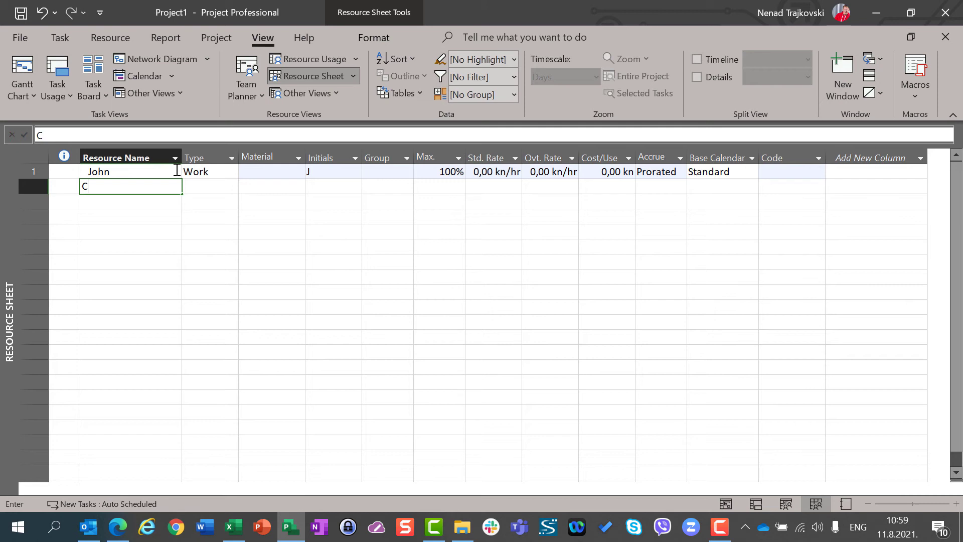
type("on crete ")
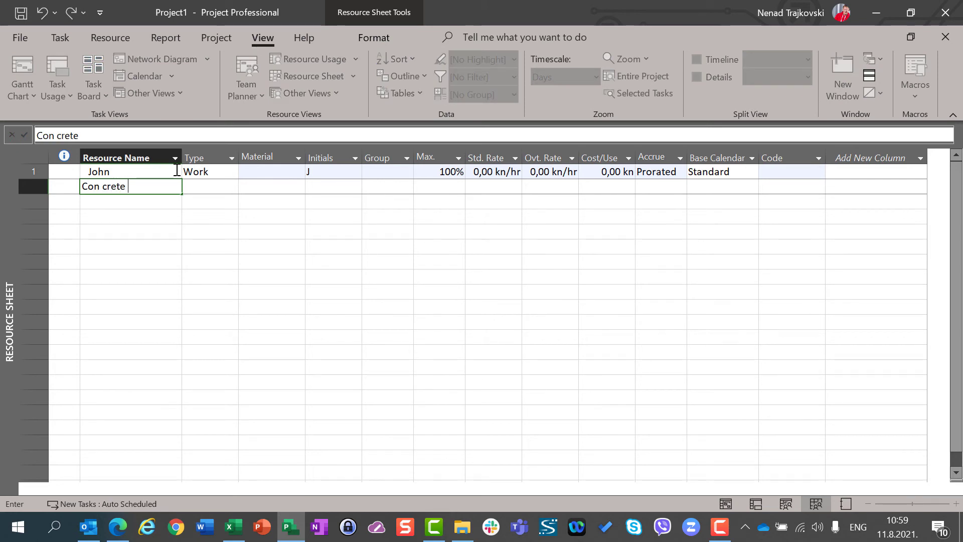
type("M")
key("BackSpace")
key("BackSpace")
key("BackSpace")
key("BackSpace")
key("BackSpace")
key("BackSpace")
key("BackSpace")
key("BackSpace")
key("BackSpace")
key("BackSpace")
key("BackSpace")
key("BackSpace")
key("BackSpace")
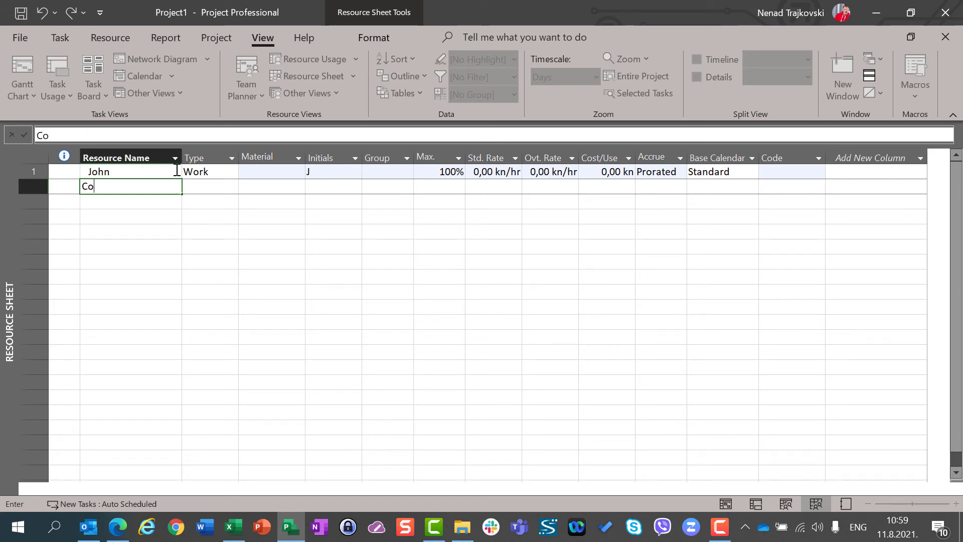
type("ncrete ")
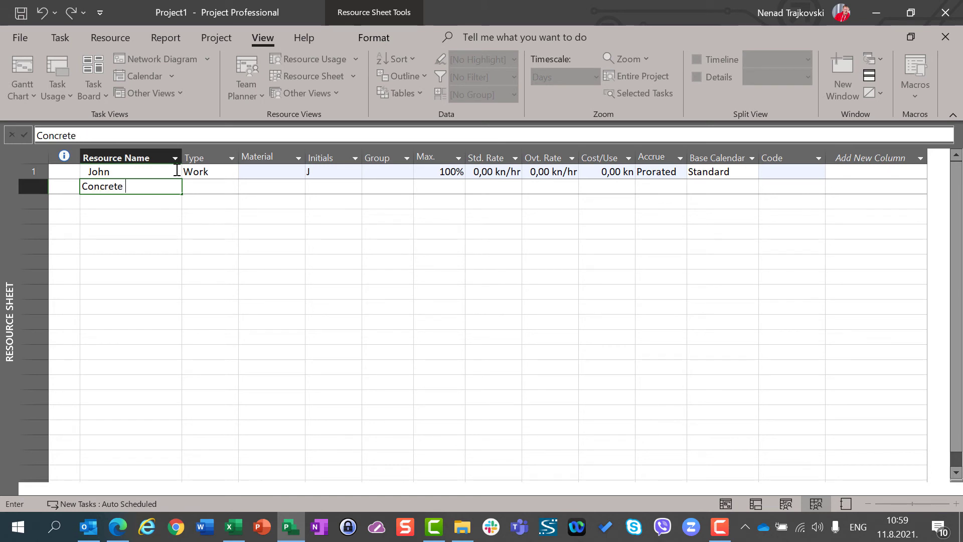
type("Mixer")
key("Return")
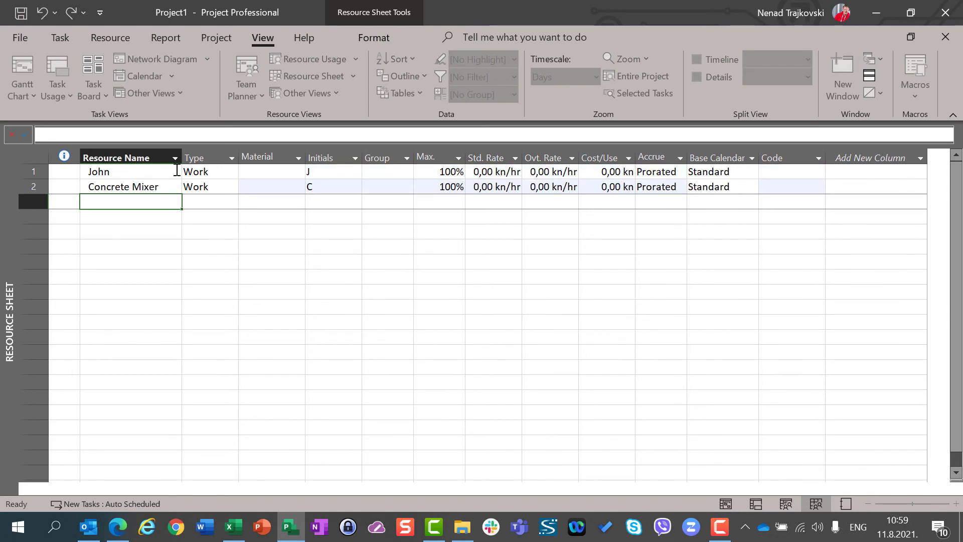
- Add Bricks to the resource sheet as a Material resource
key("Up")
key("Right")
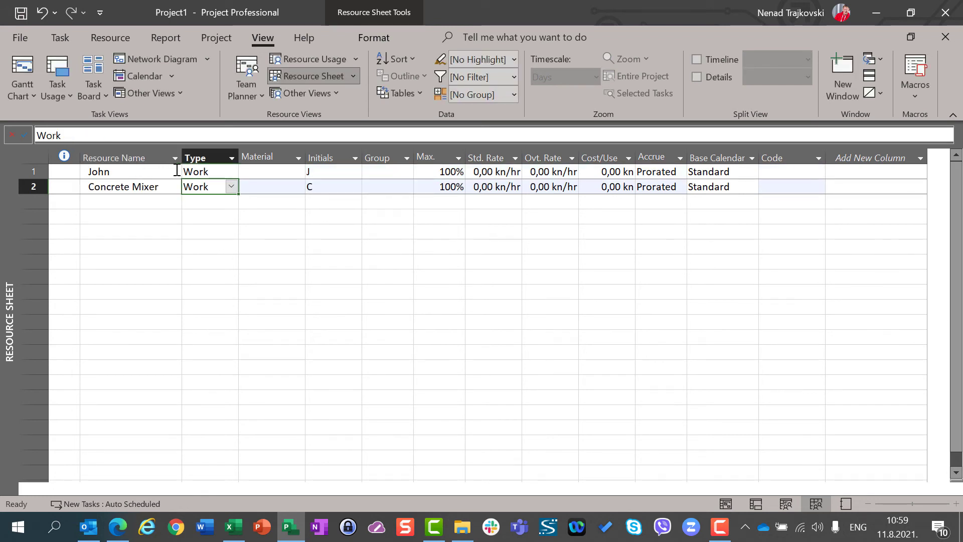
key("Down")
key("Left")
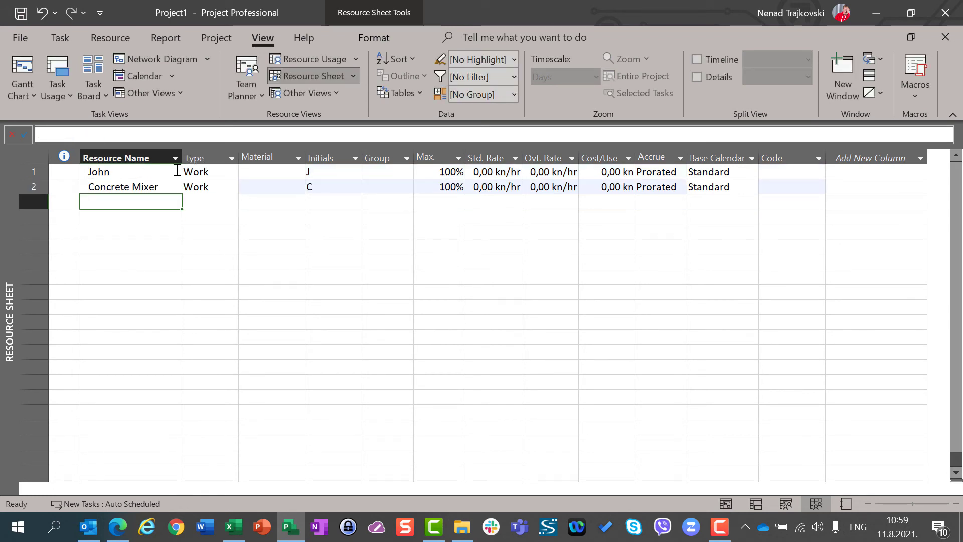
type("Bric")
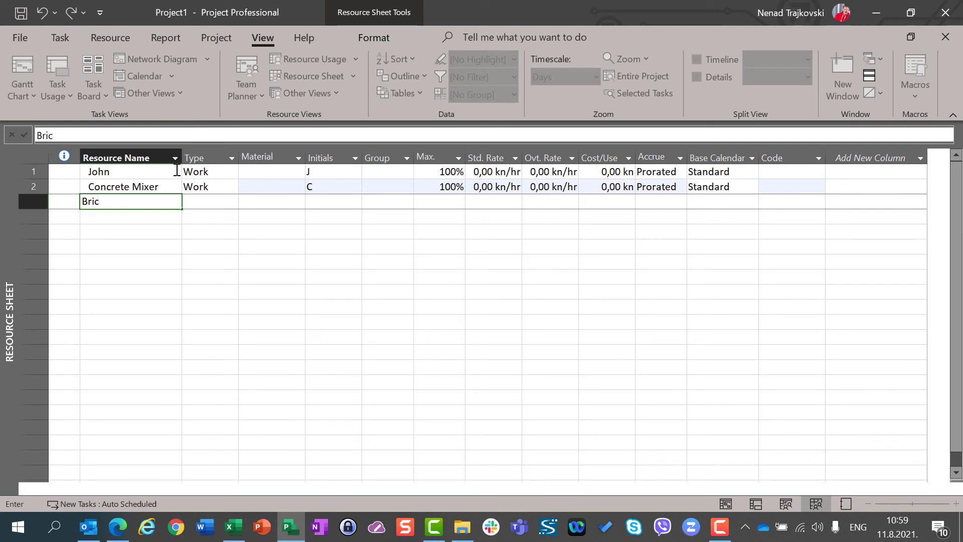
type("ks")
key("Return")
key("Right")
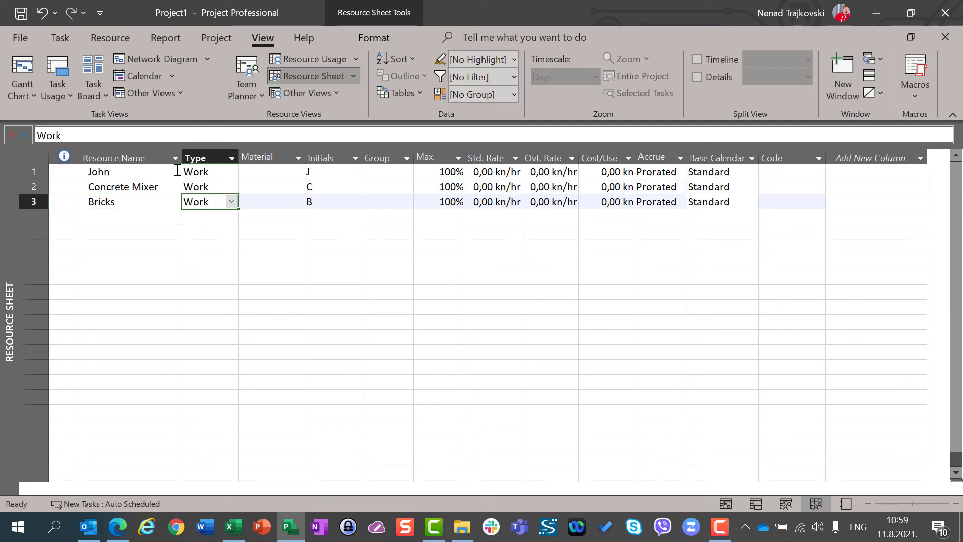
type("m")
key("Return")
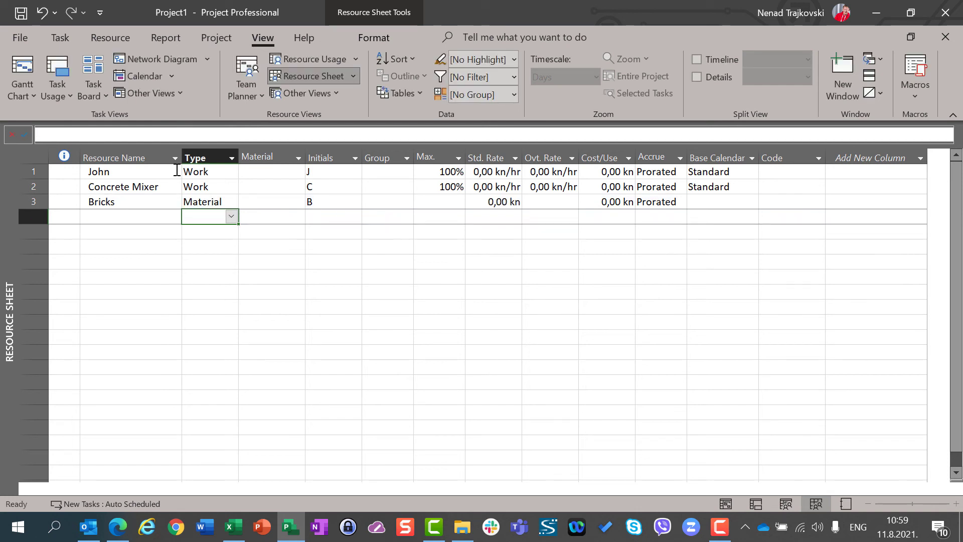
- Return to the Gantt Chart view and assign John to Bulding the Walls at 100%
left_click(62, 37)
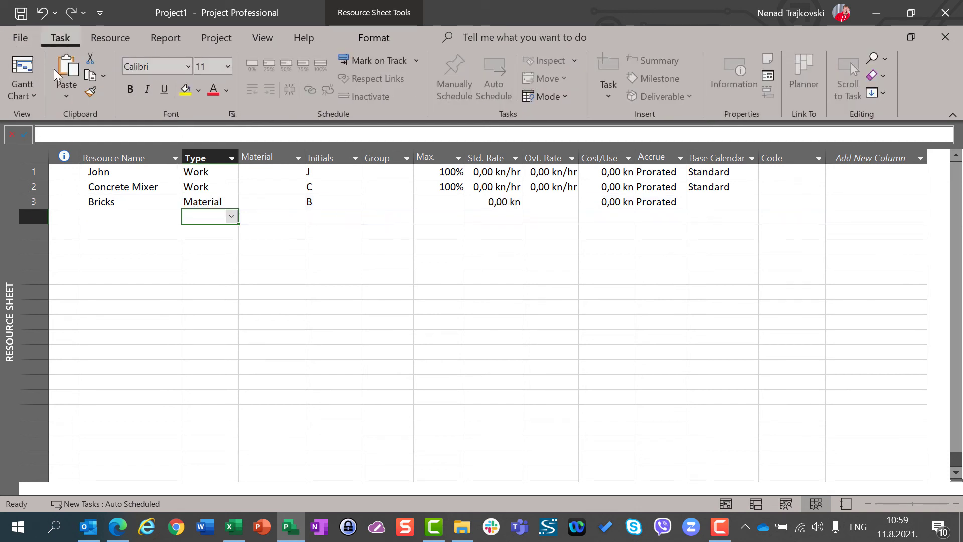
left_click(11, 56)
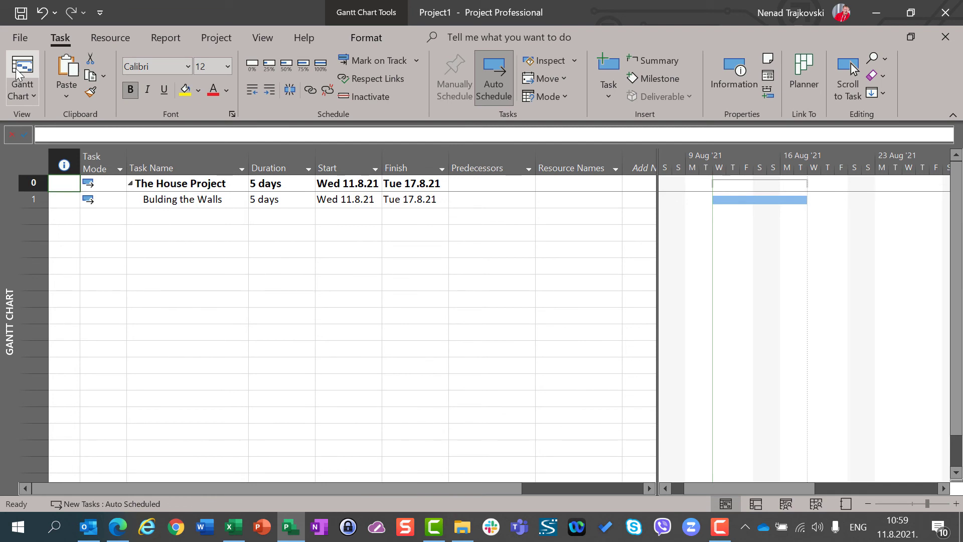
left_click(164, 201)
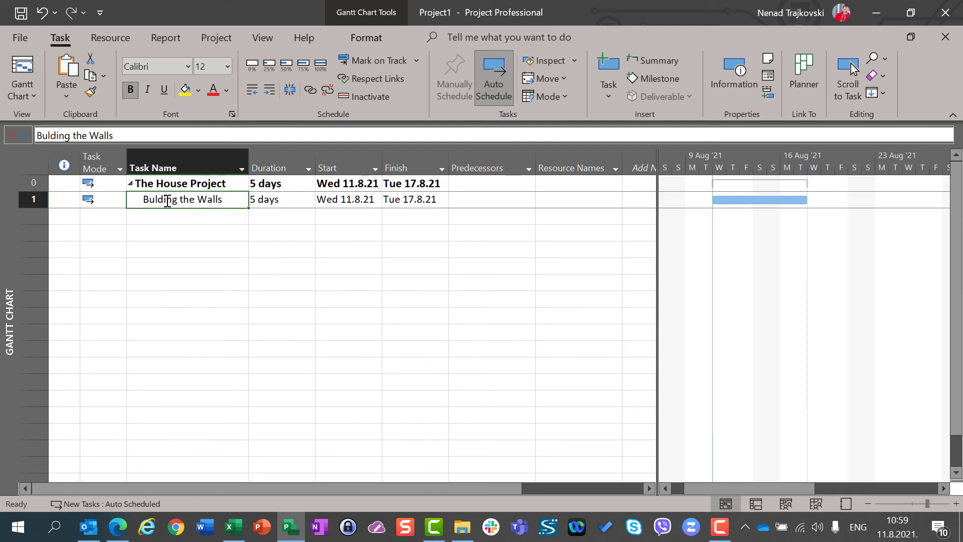
left_click(611, 201)
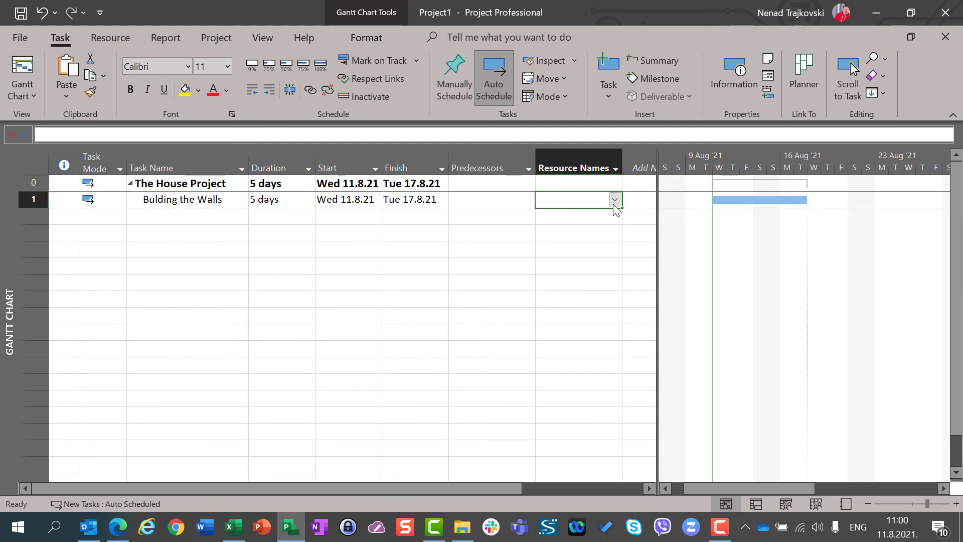
left_click(615, 201)
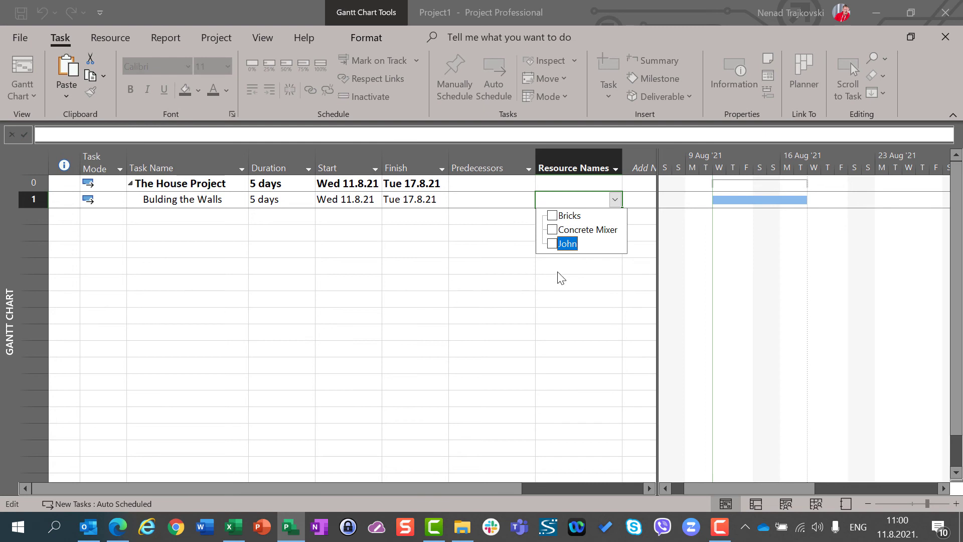
left_click(552, 244)
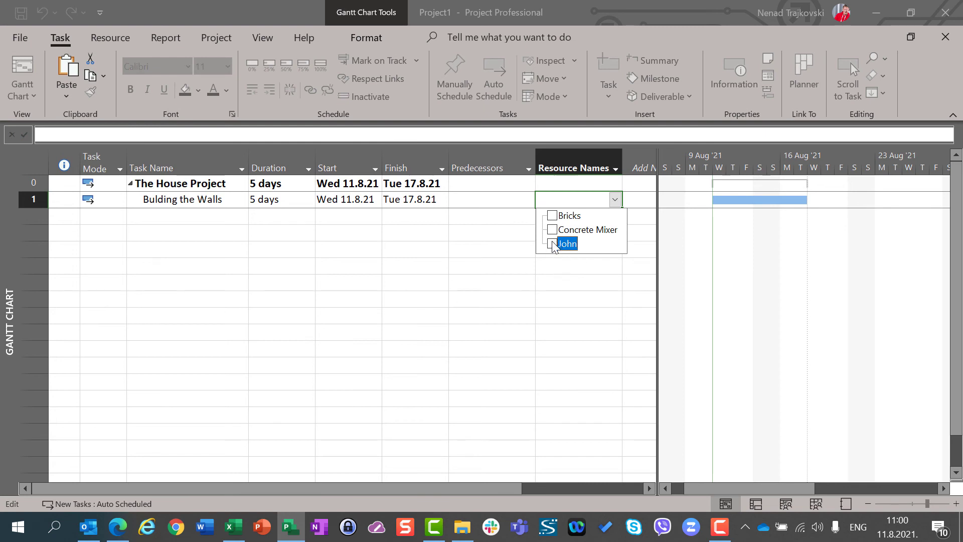
left_click(479, 277)
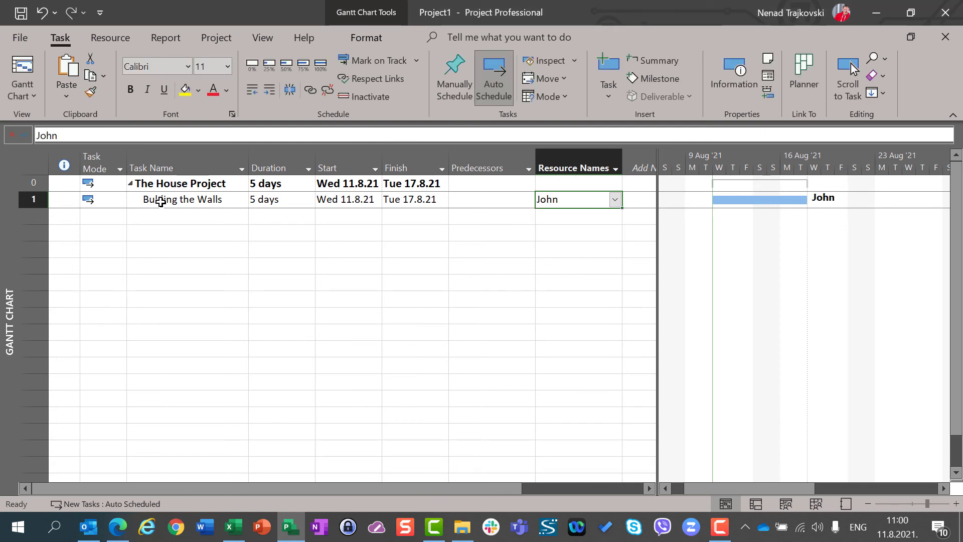
left_click(161, 200)
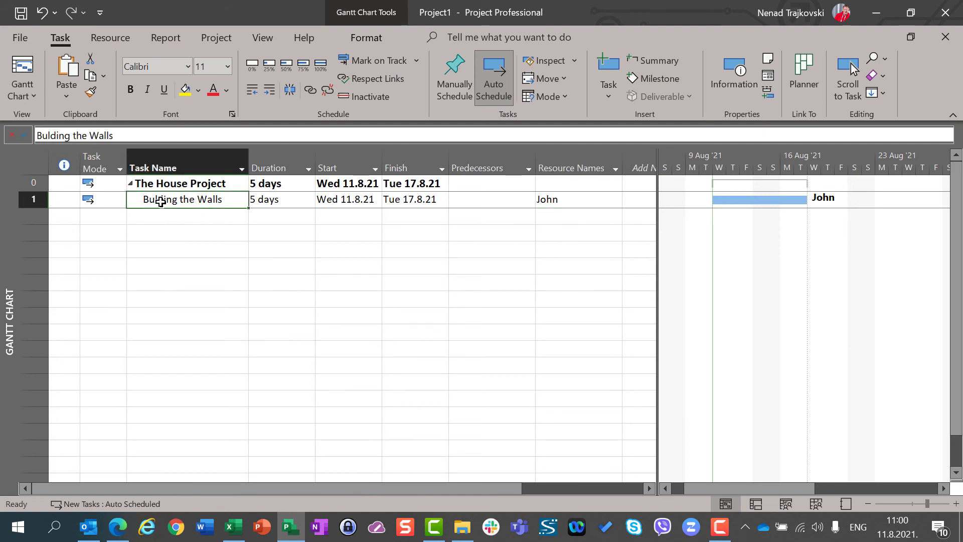
- Assign 100 units of Bricks to Bulding the Walls in Assign Resources, then close the dialog
left_click(110, 38)
left_click(93, 74)
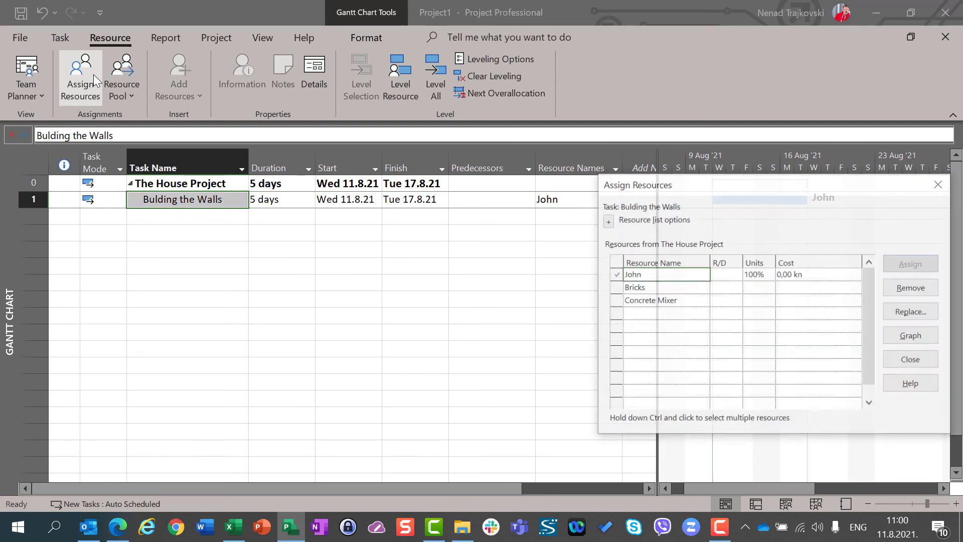
left_click(752, 285)
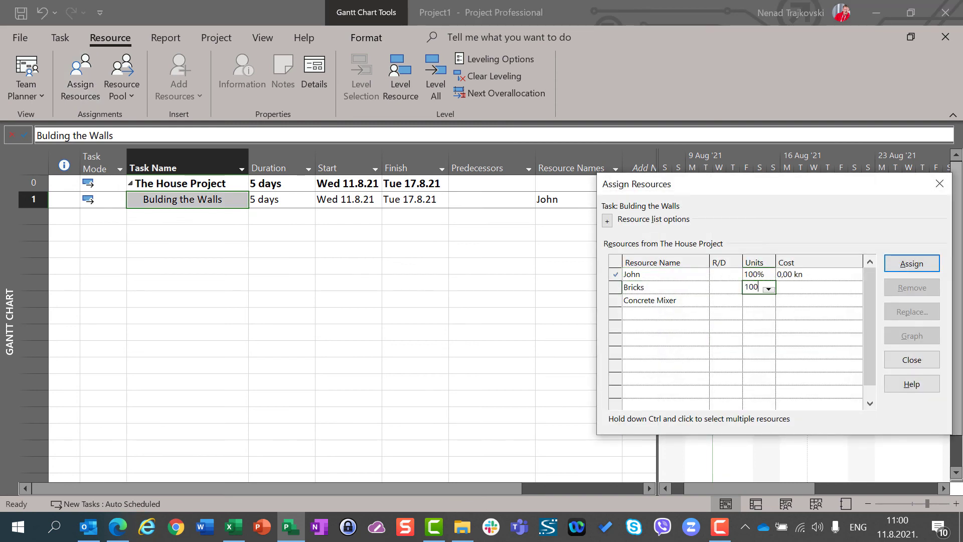
key("Return")
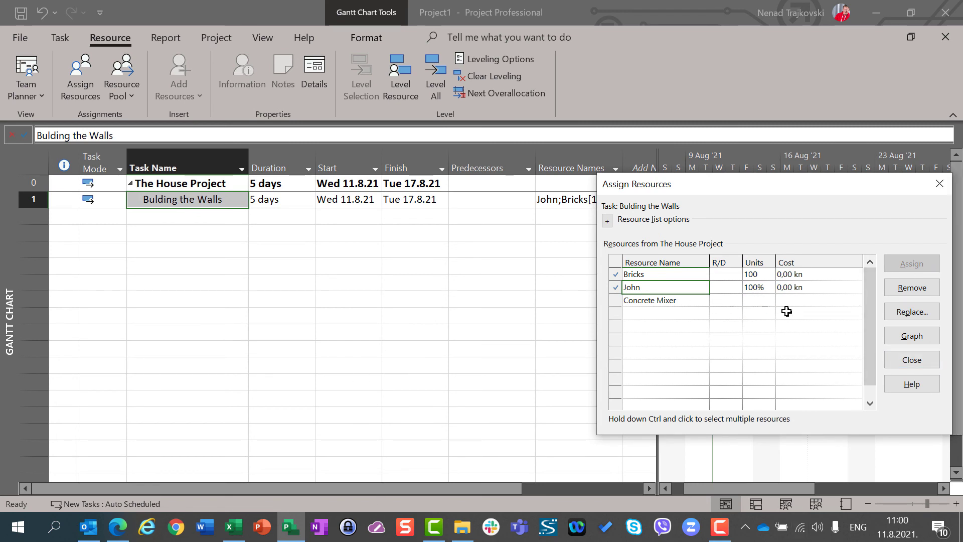
left_click(903, 361)
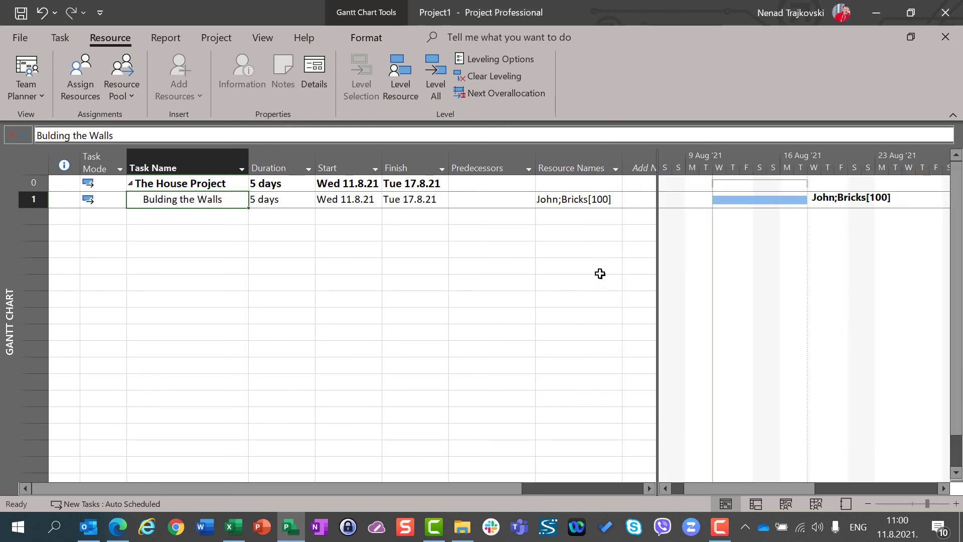
- Add a Work column showing 40 hrs for Bulding the Walls, then minimize Project
left_click_drag(657, 247, 754, 241)
left_click(718, 168)
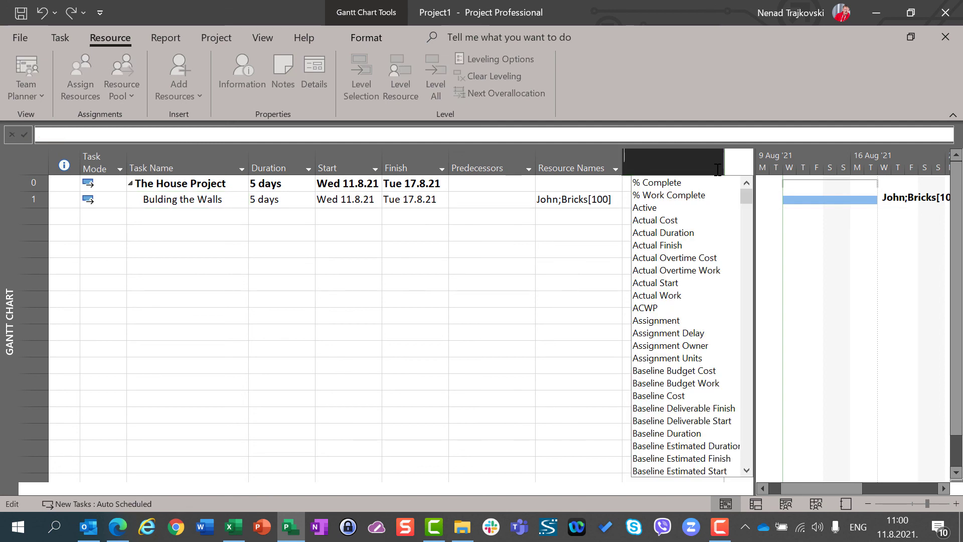
type("work")
key("Return")
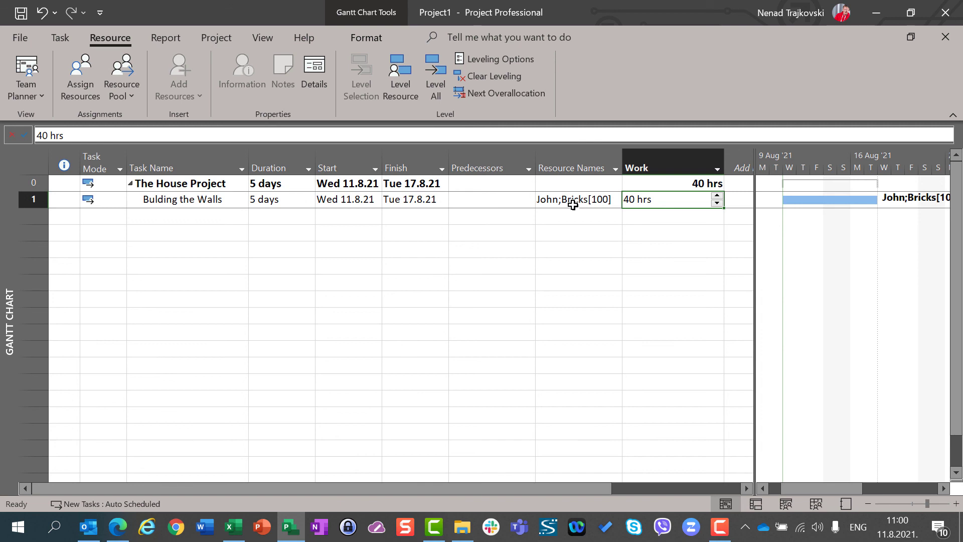
left_click(287, 531)
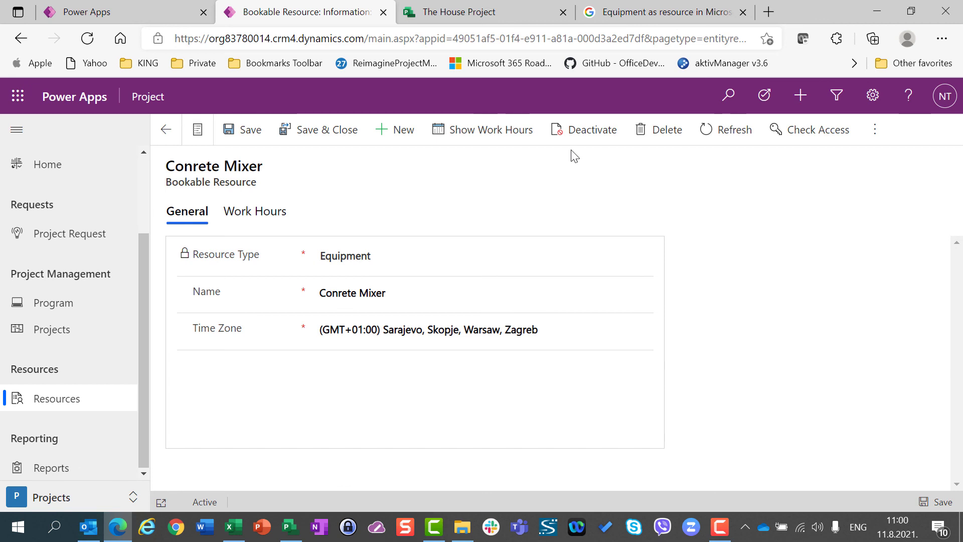
- Switch to The House Project grid showing Building the Walls at 5 days and 80 hours
left_click(505, 12)
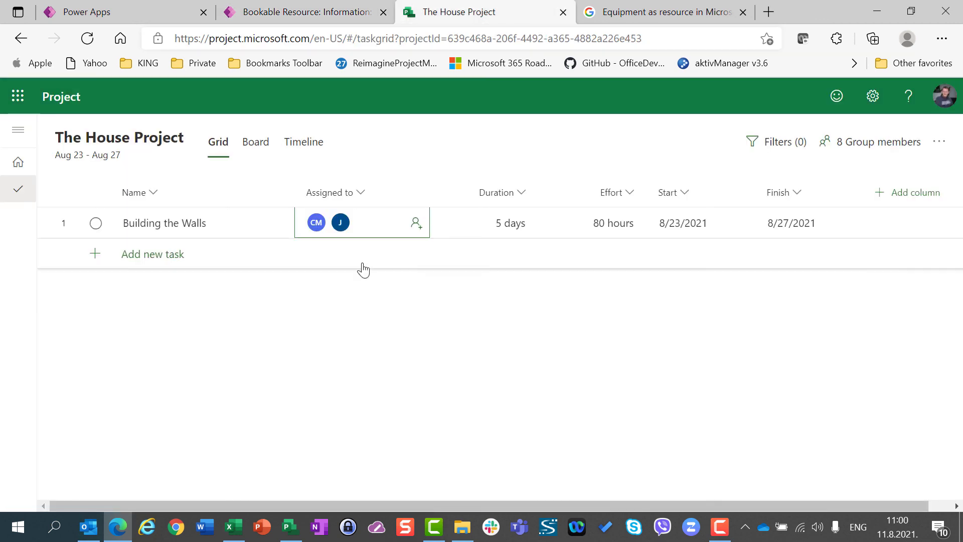